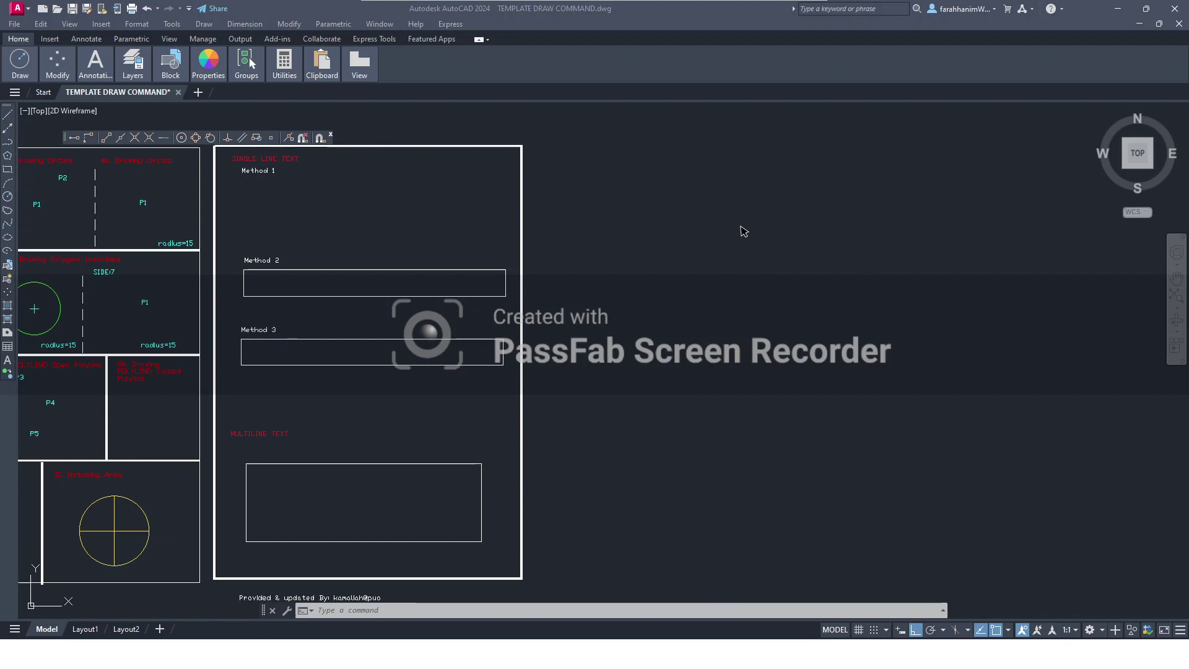
- Start single-line TEXT below the Method 1 label with height 5 and rotation 0
{"action": "left_click", "coordinate": [378, 612]}
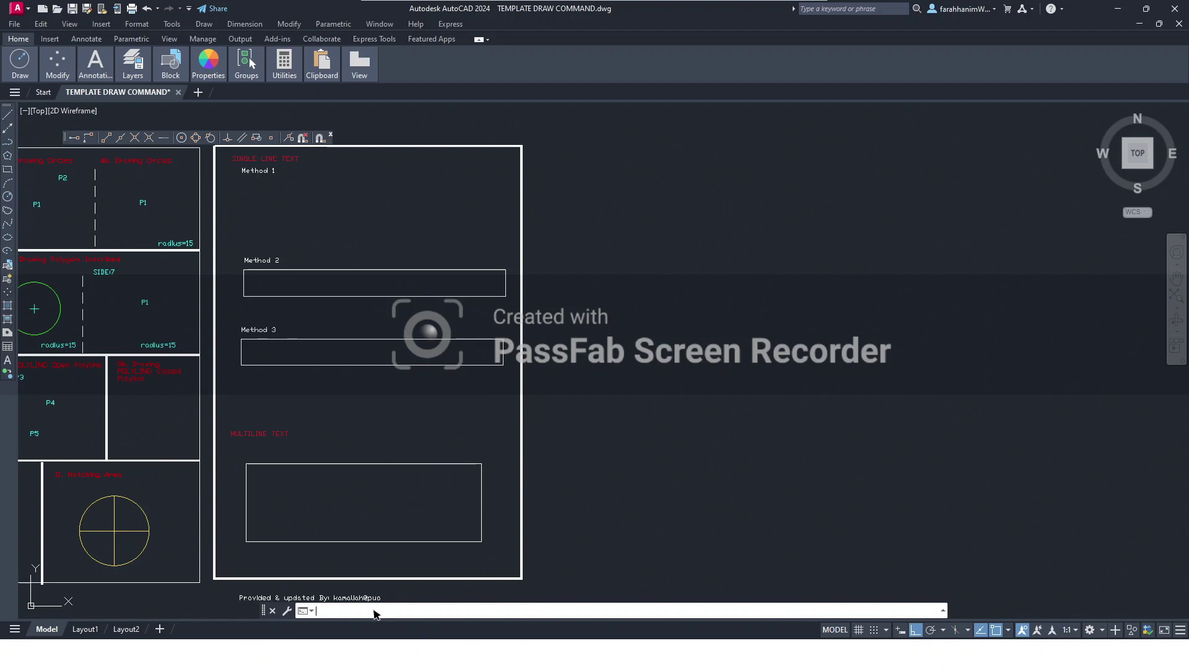
{"action": "type", "text": "TEXT"}
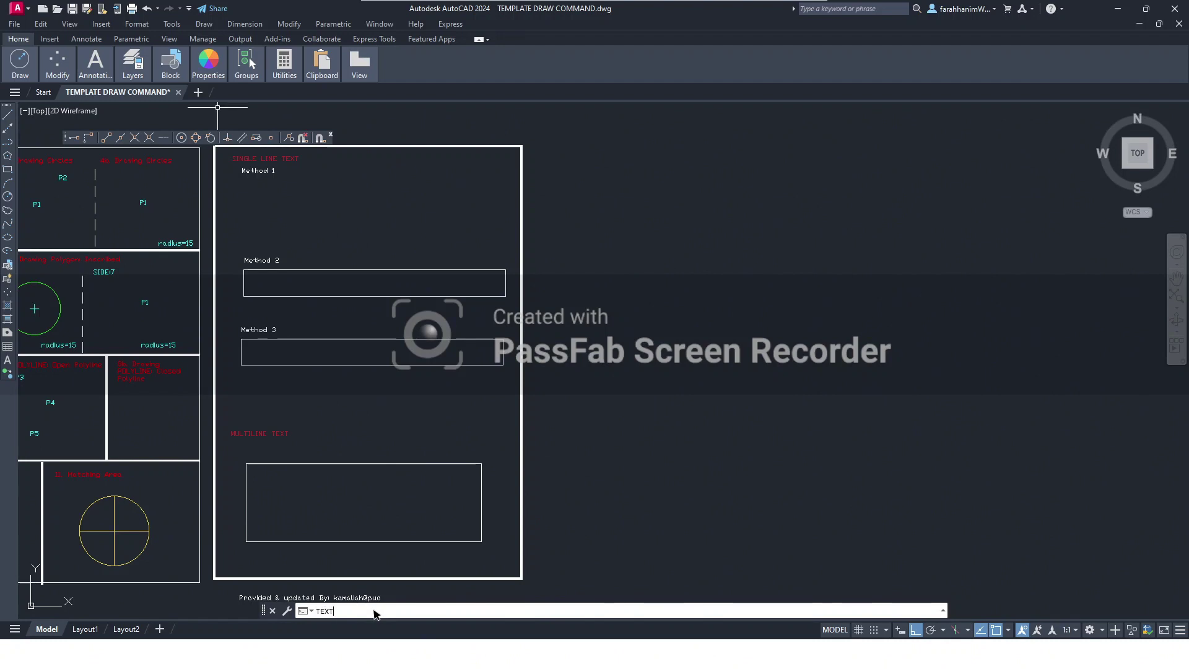
{"action": "key", "text": "Return"}
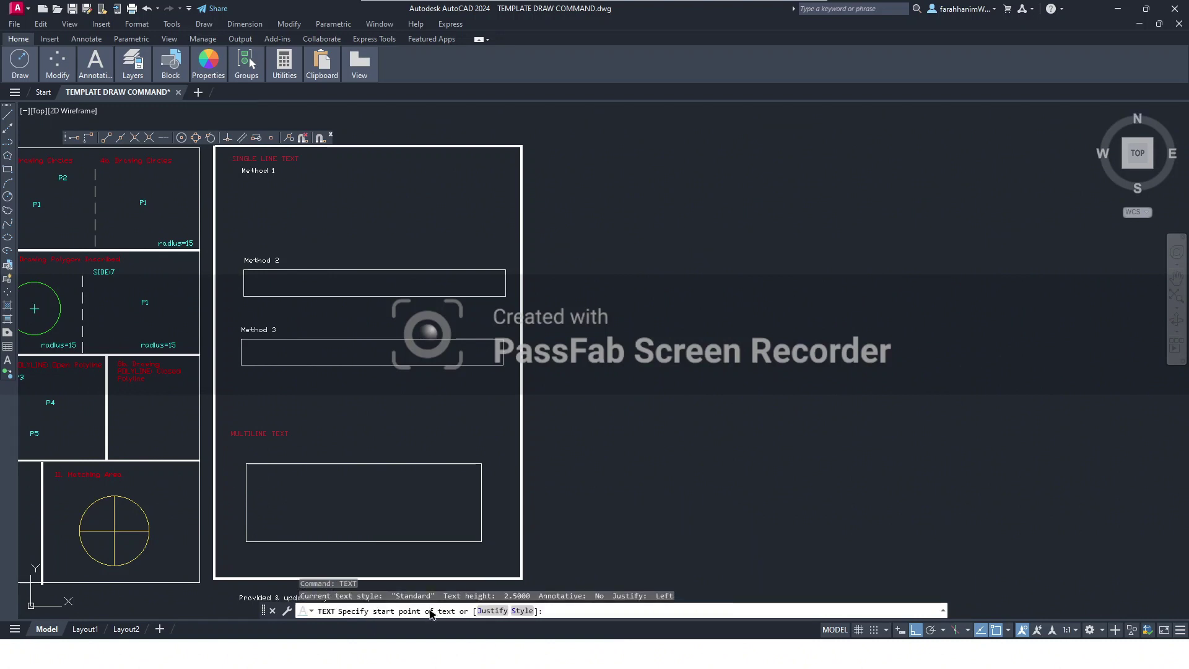
{"action": "left_click", "coordinate": [243, 182]}
{"action": "type", "text": "5"}
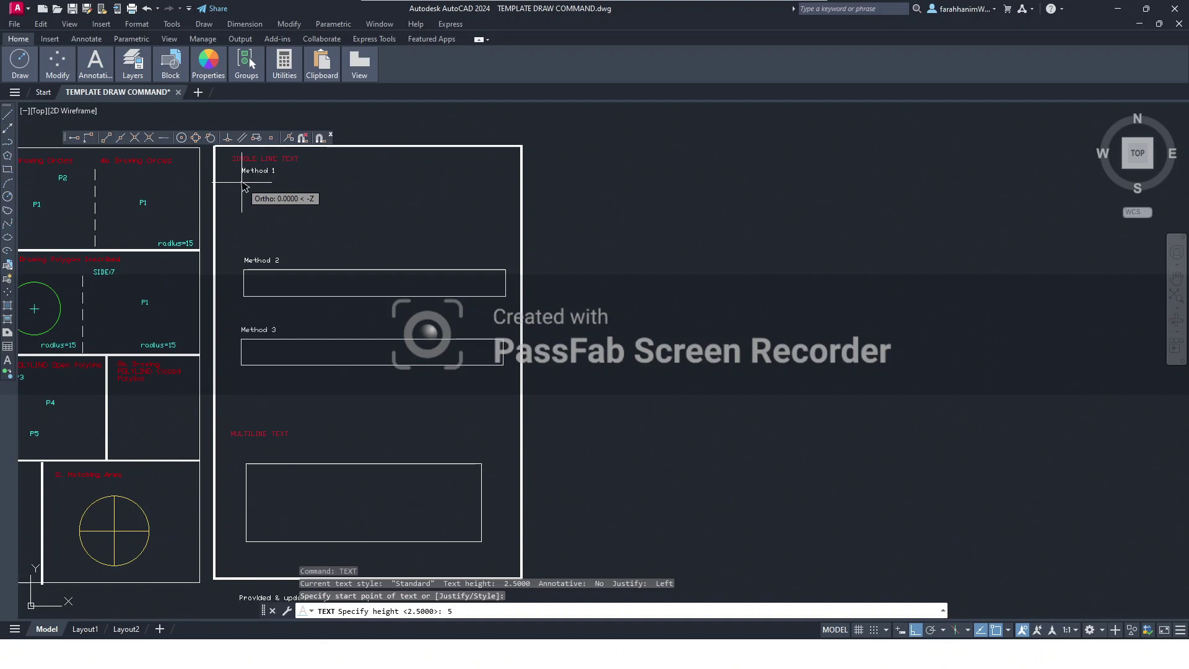
{"action": "key", "text": "Return"}
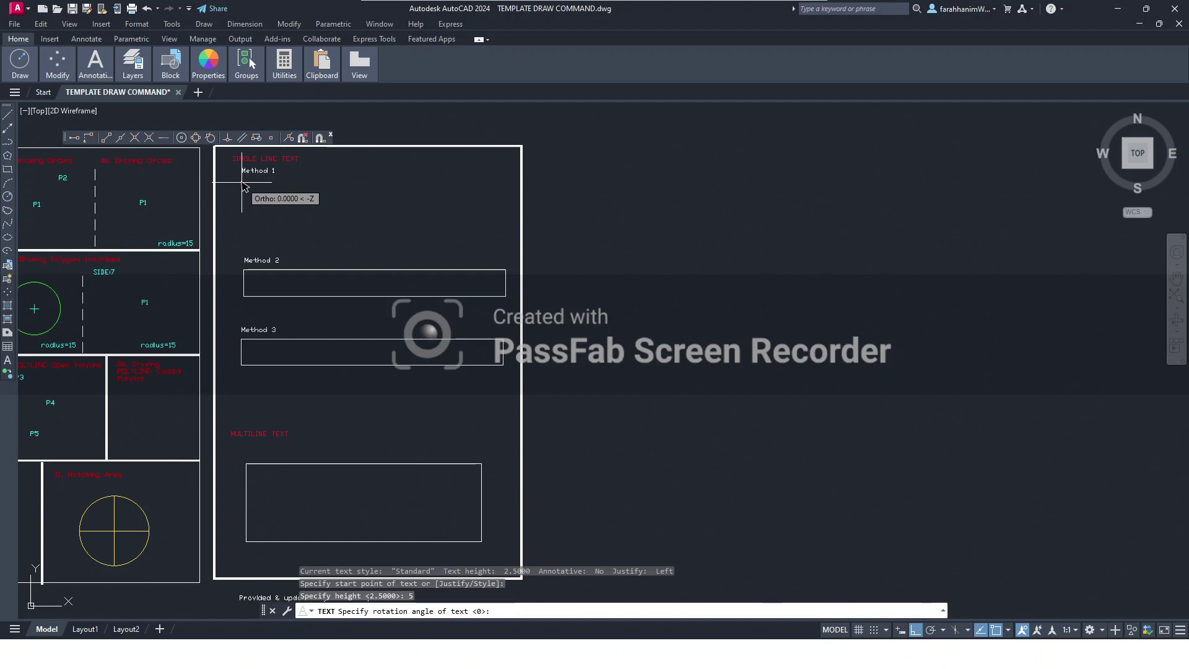
{"action": "key", "text": "Return"}
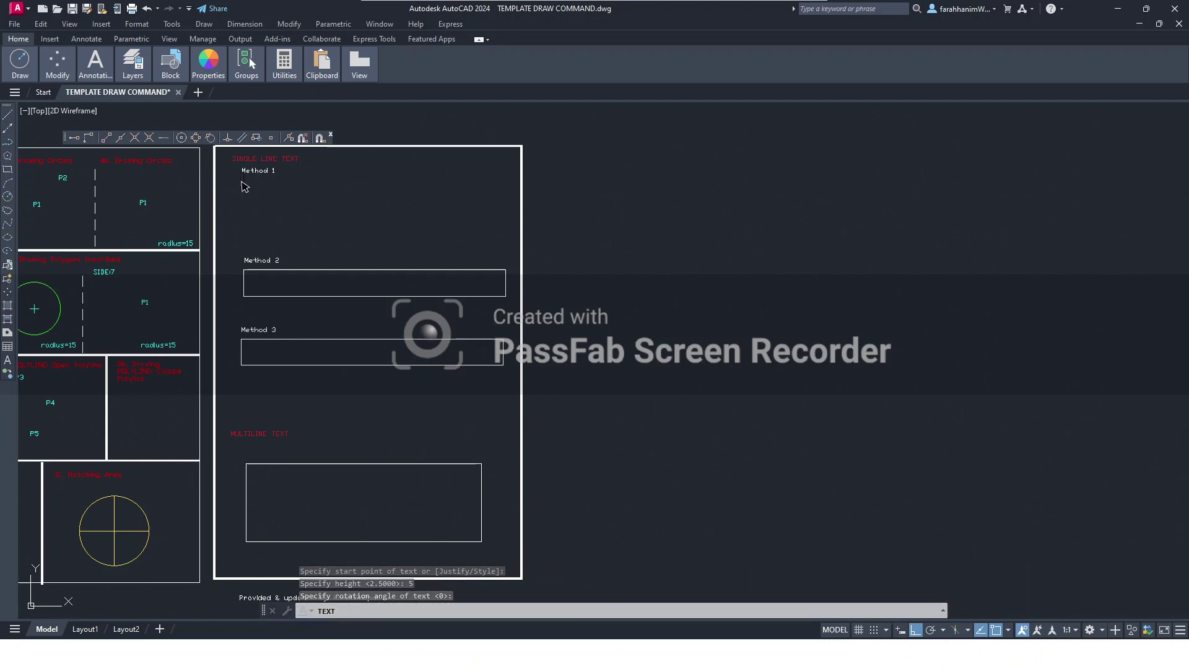
- Enter 'ELECTRICAL ENGINEERING DEPARTMENT' and 'POLITEKNIK UNGKU OMAR' as two lines under Method 1
{"action": "type", "text": "ELEC"}
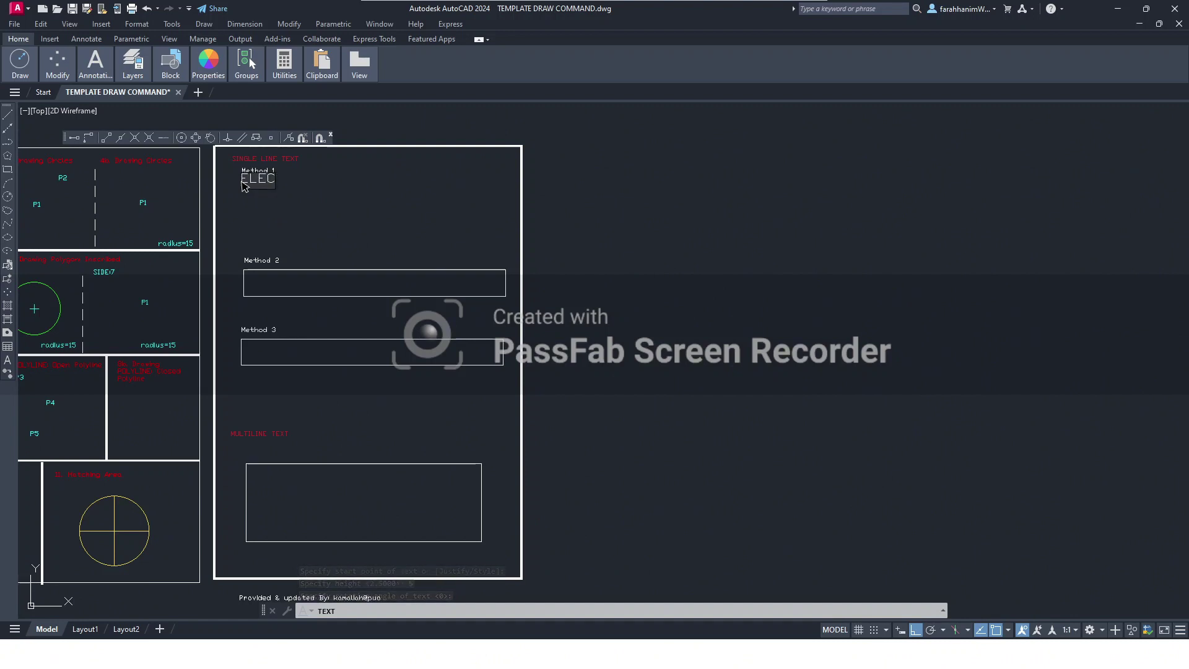
{"action": "type", "text": "TR"}
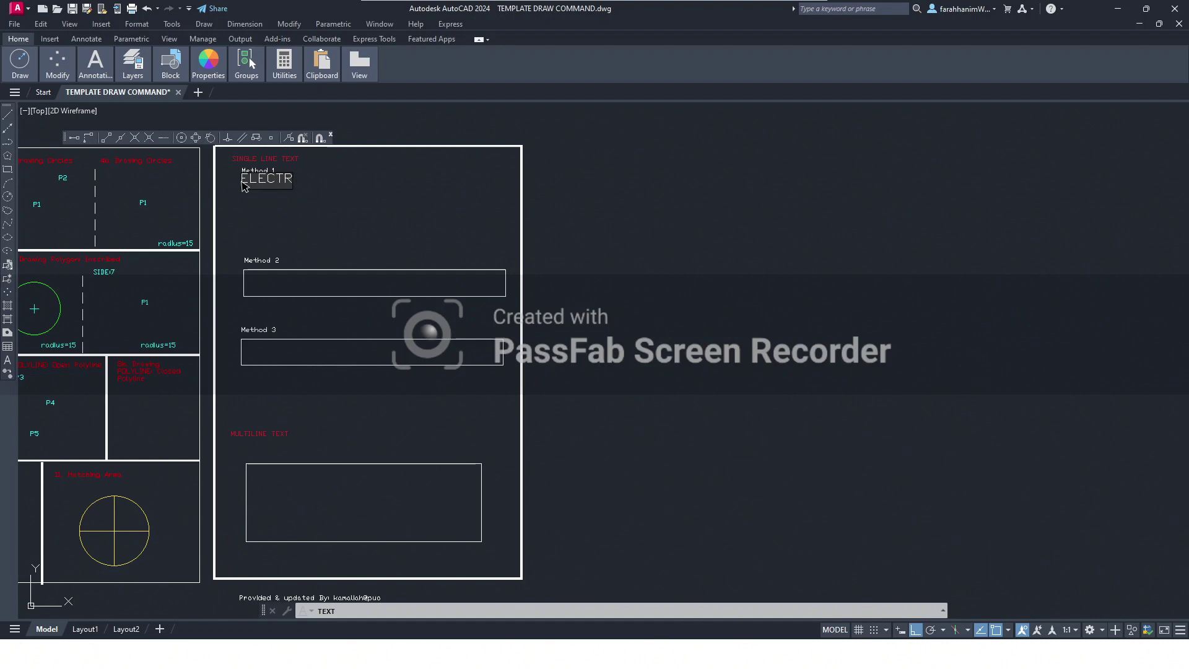
{"action": "type", "text": "II"}
{"action": "type", "text": "CAL ENG"}
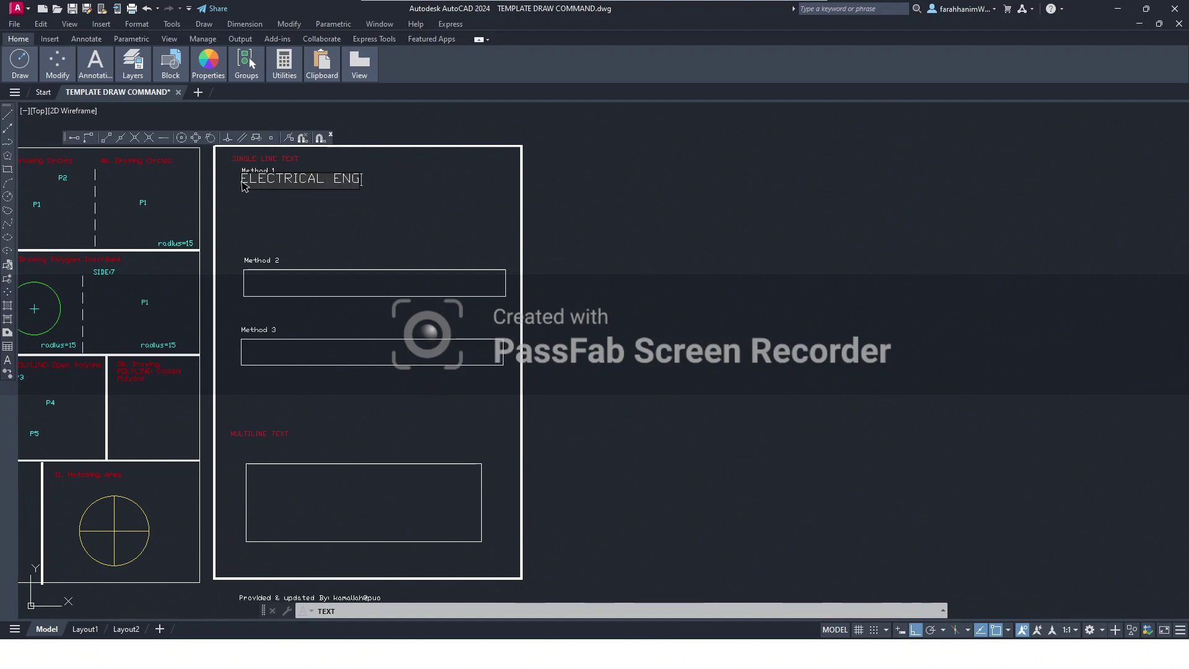
{"action": "type", "text": "INEERI"}
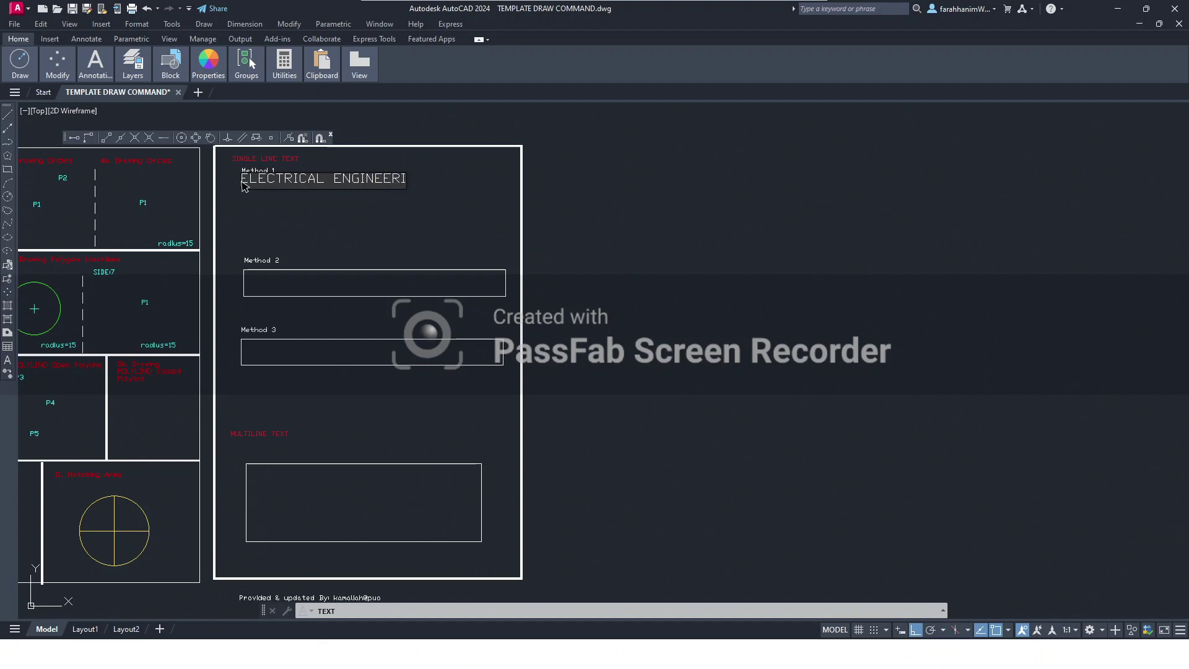
{"action": "type", "text": "NG DE"}
{"action": "type", "text": "PARTMENT"}
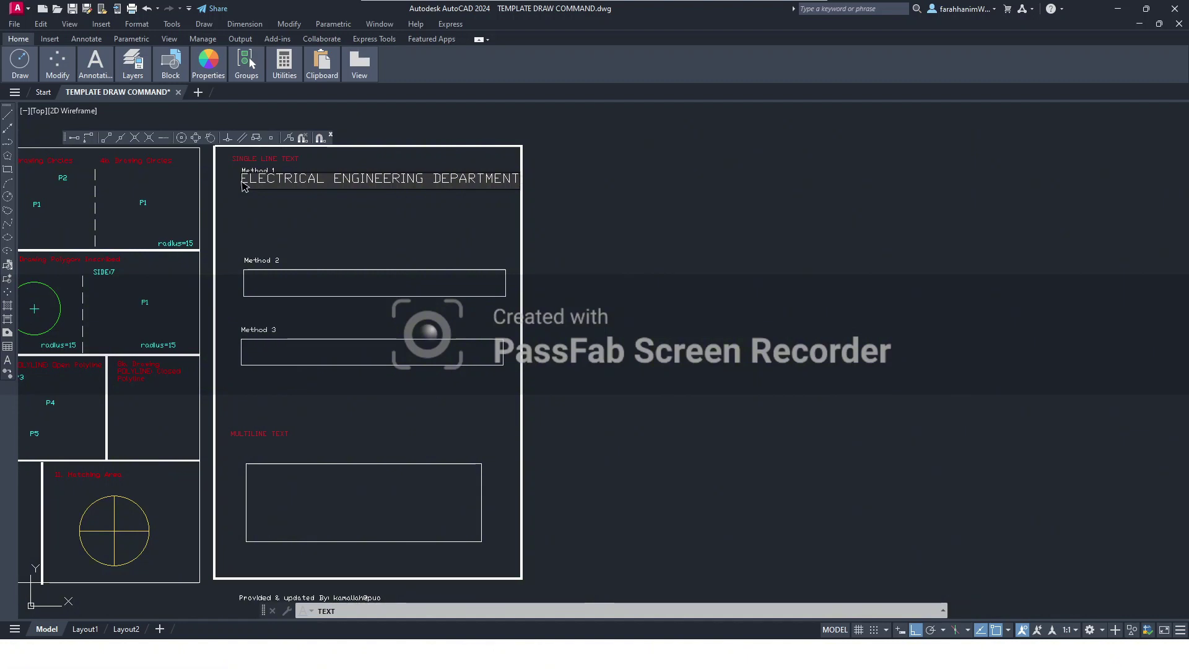
{"action": "key", "text": "Return"}
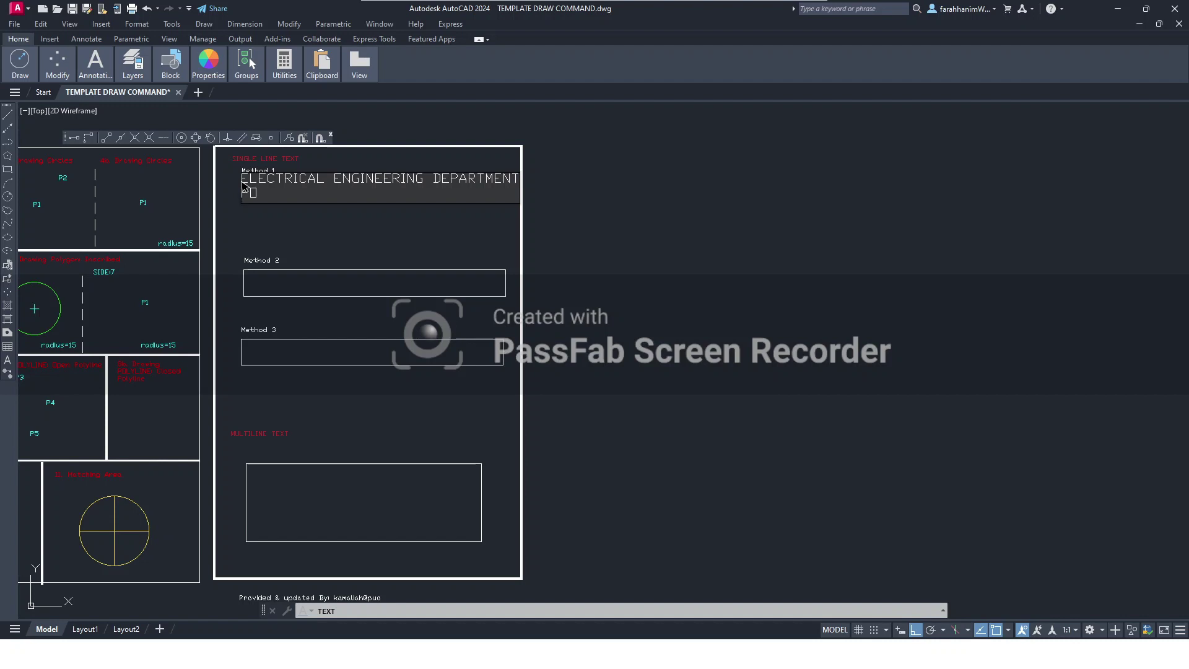
{"action": "type", "text": "OLITEK"}
{"action": "type", "text": "NIK UNGKU O"}
{"action": "type", "text": "MAR"}
{"action": "mouse_move", "coordinate": [386, 23]}
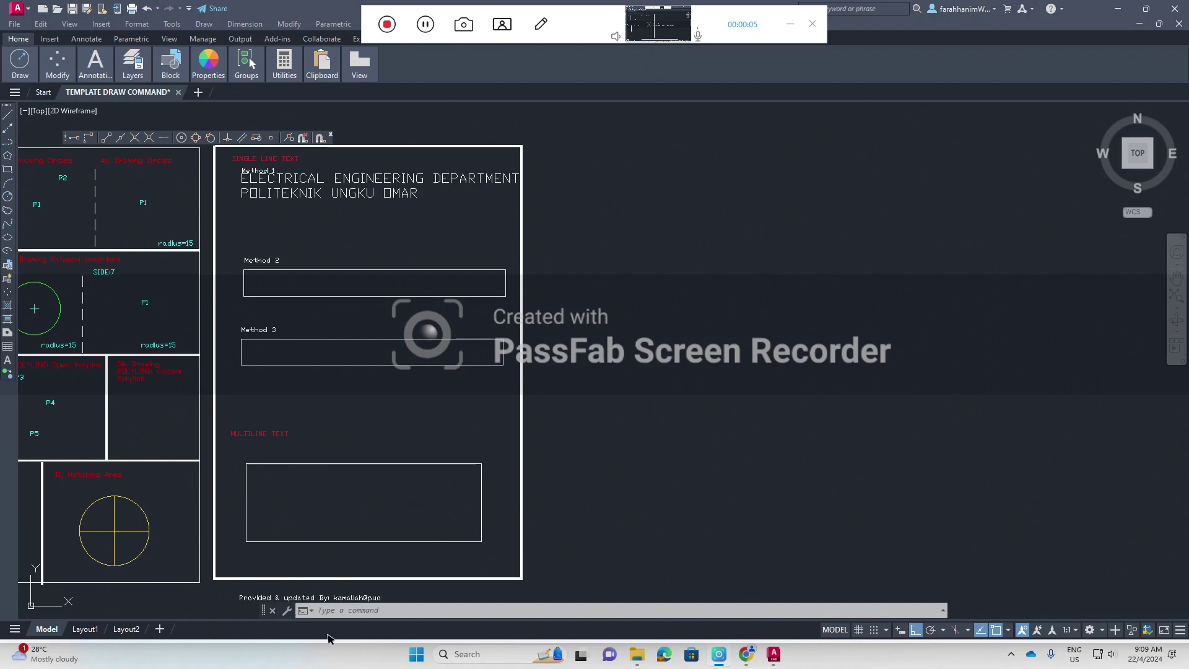
{"action": "left_click", "coordinate": [403, 612]}
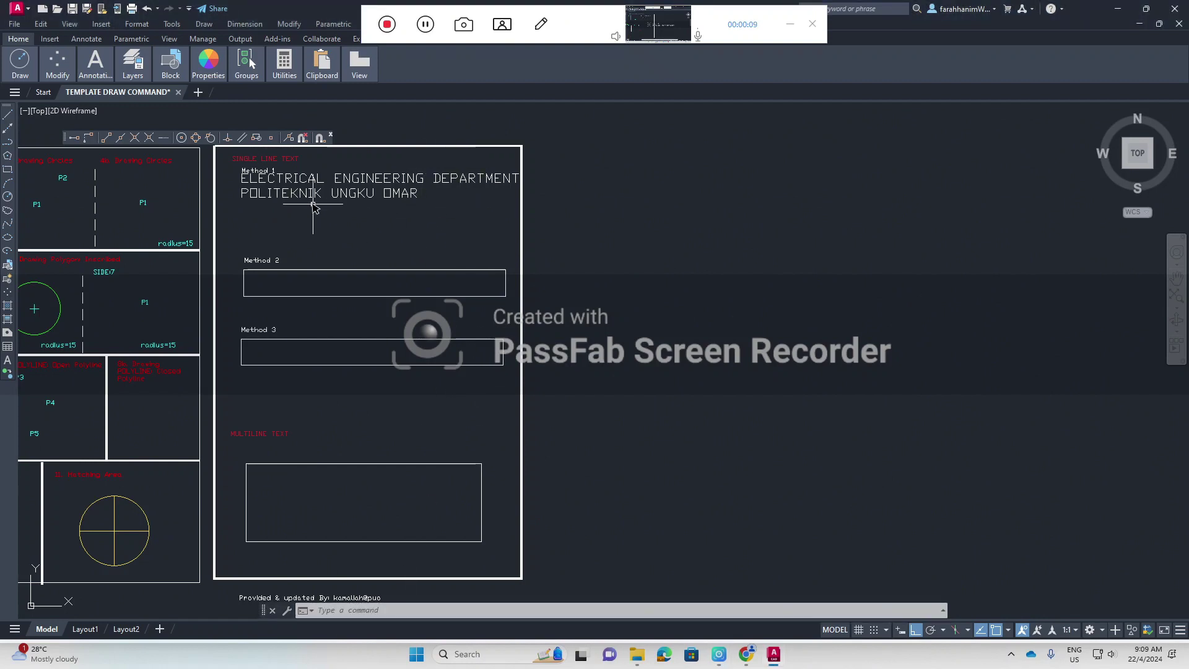
{"action": "left_click", "coordinate": [486, 226]}
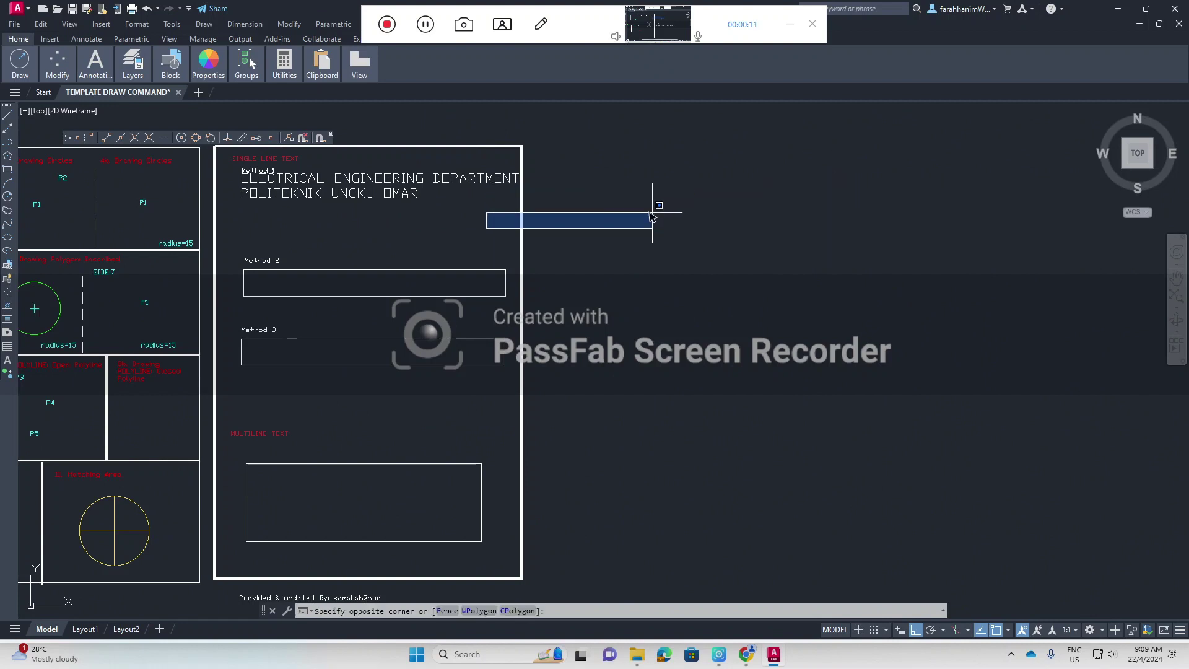
{"action": "key", "text": "Escape"}
{"action": "key", "text": "Escape"}
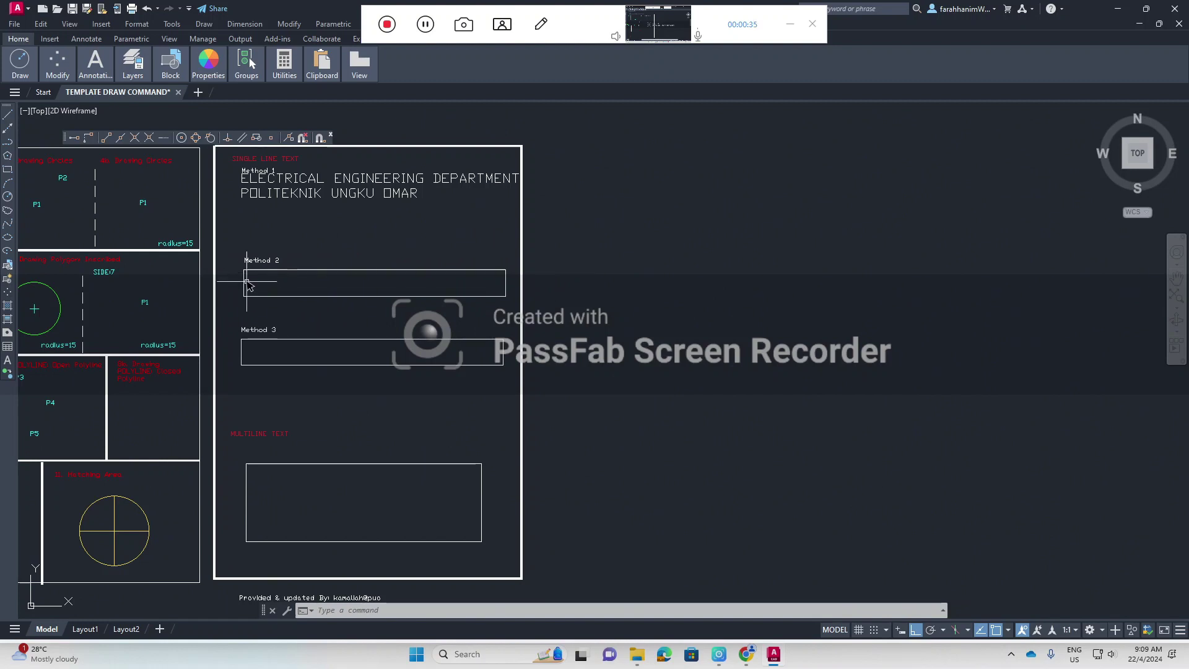
- Start a new single-line TEXT command with Fit justification
{"action": "left_click", "coordinate": [362, 612]}
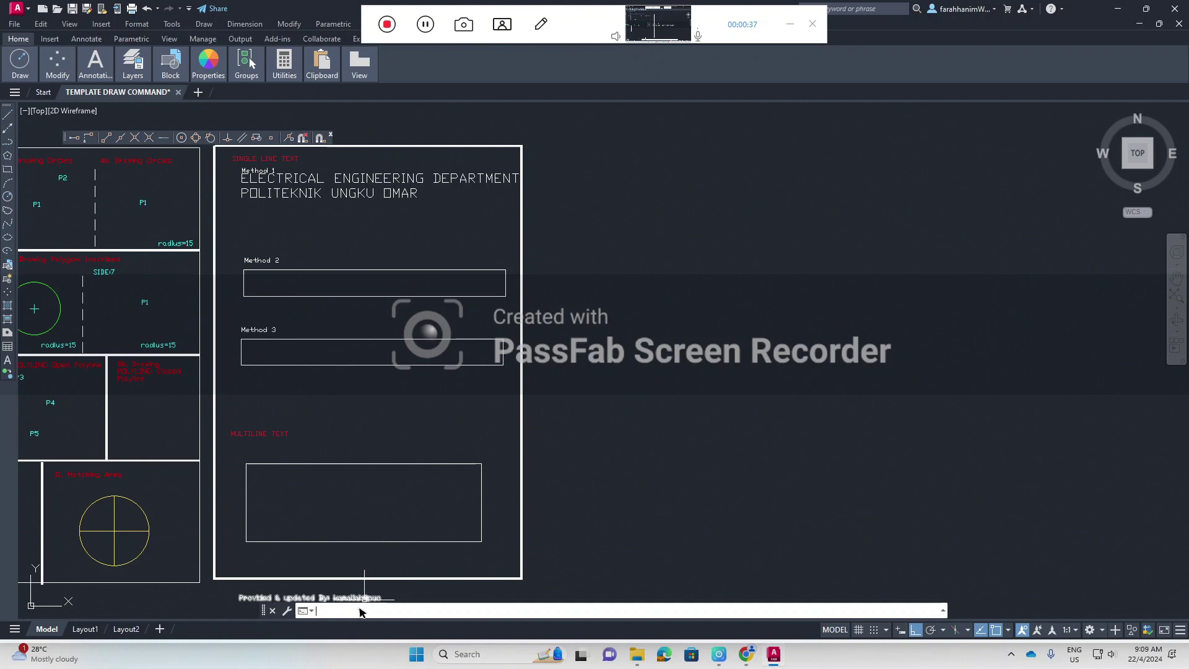
{"action": "type", "text": "TEXT"}
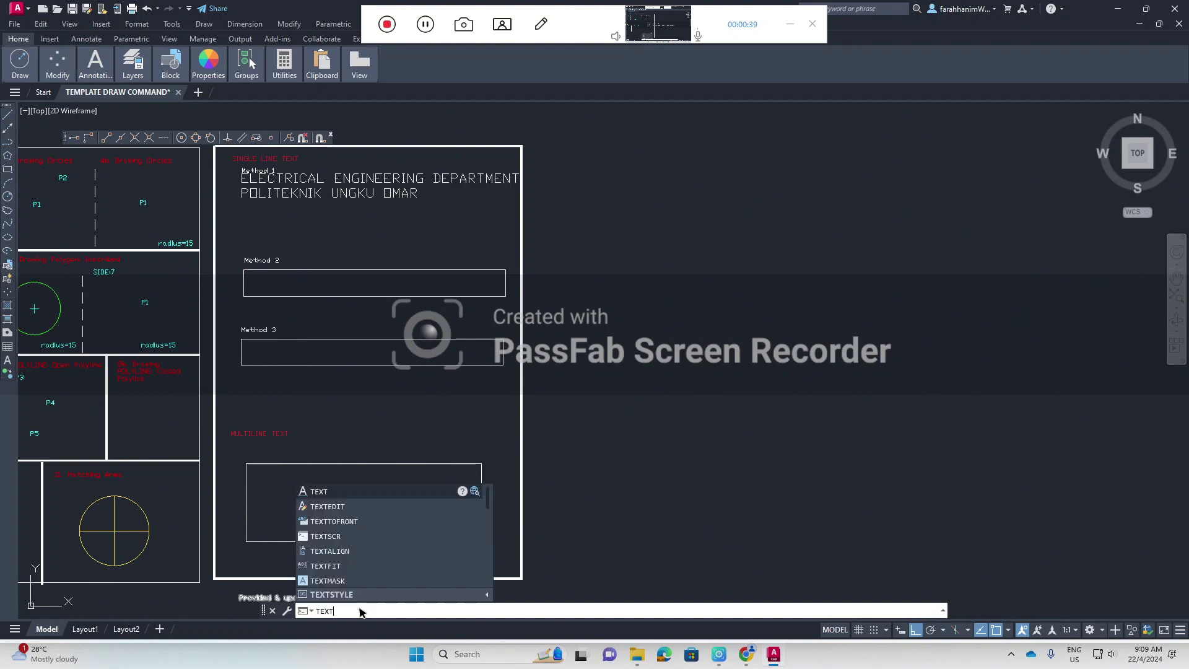
{"action": "key", "text": "Return"}
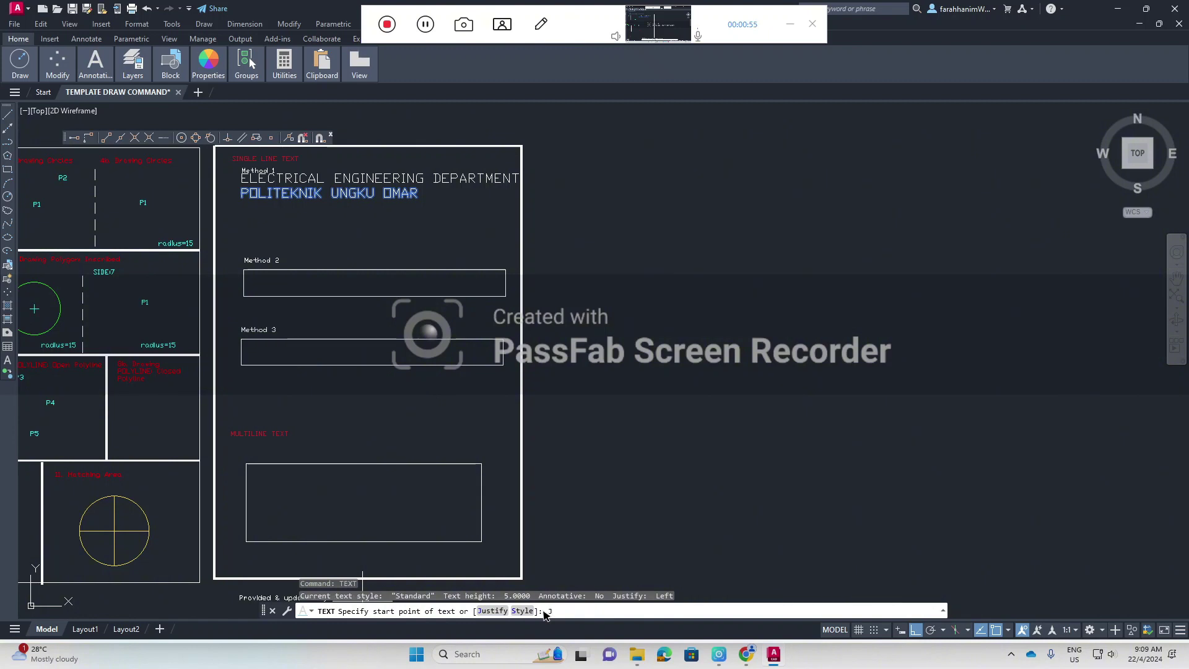
{"action": "key", "text": "Return"}
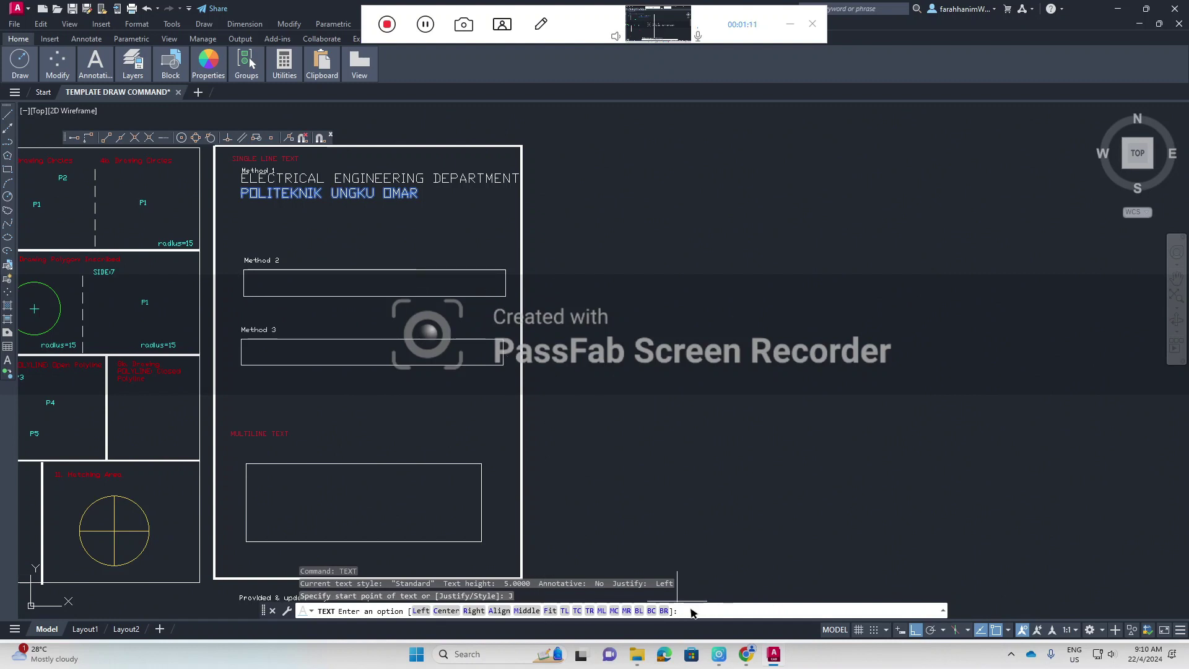
{"action": "type", "text": "F"}
{"action": "key", "text": "Return"}
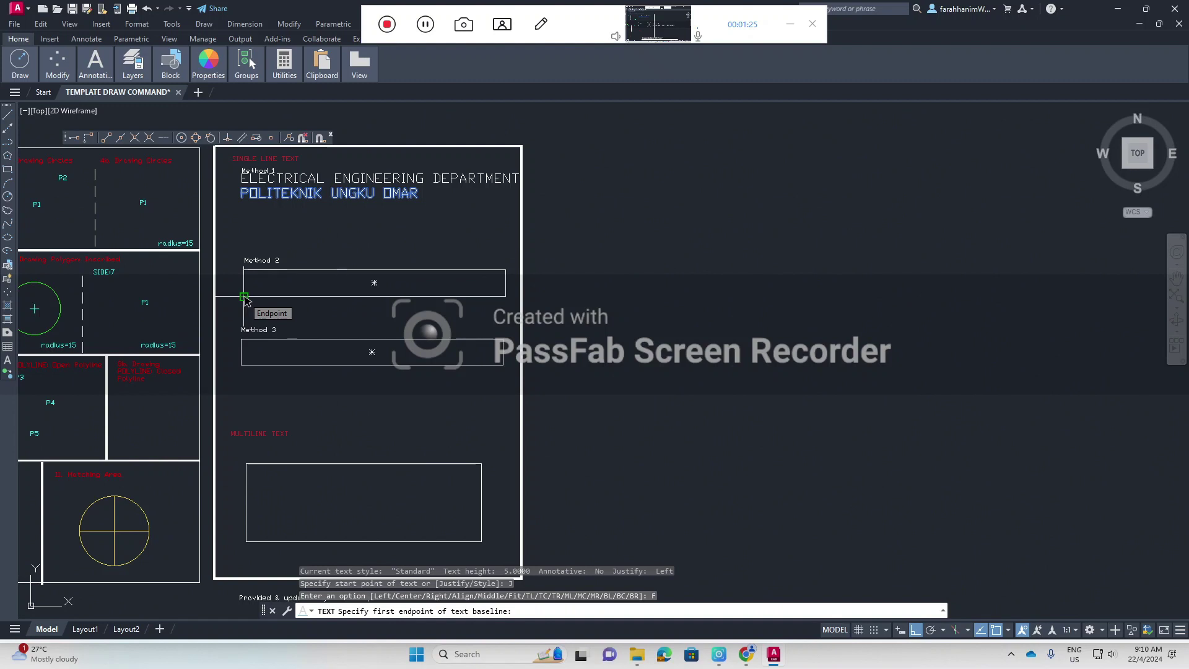
- Span the text baseline across the Method 2 box's bottom edge with height 15
{"action": "left_click", "coordinate": [244, 298]}
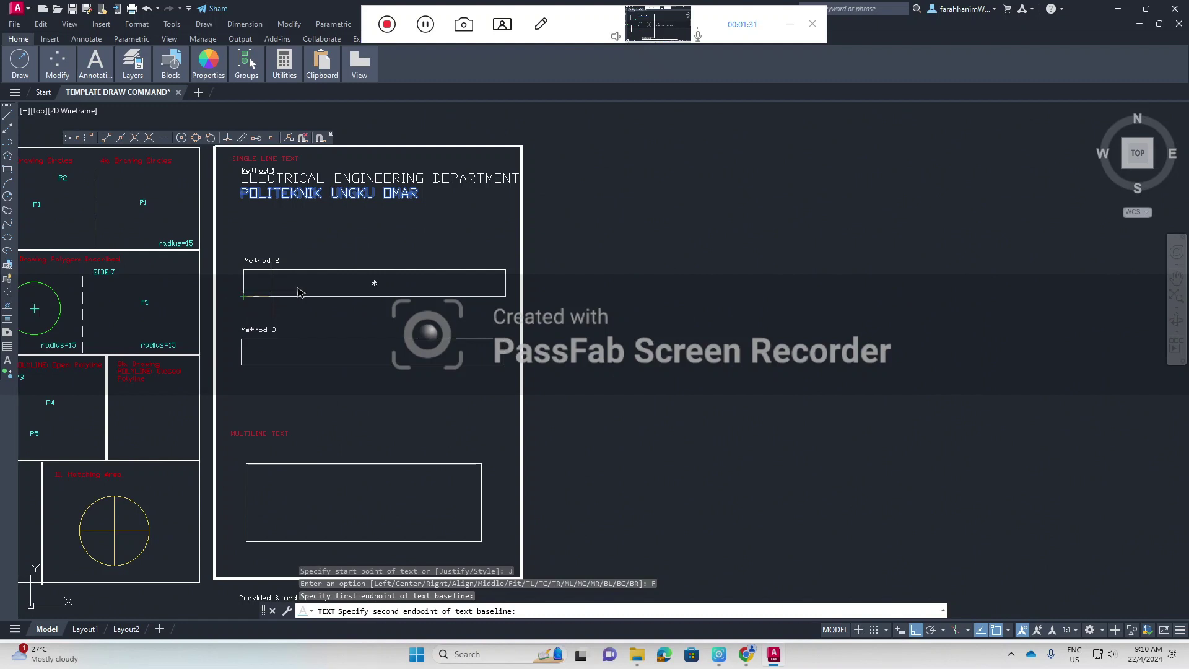
{"action": "left_click", "coordinate": [507, 297]}
{"action": "type", "text": "15"}
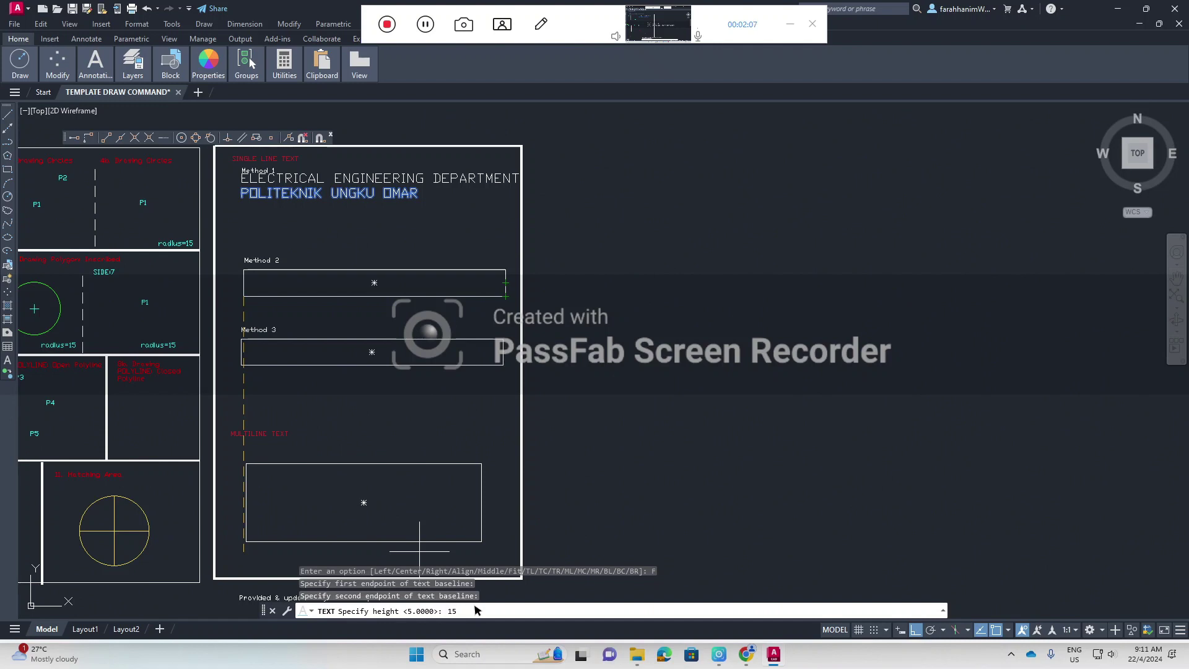
{"action": "key", "text": "Return"}
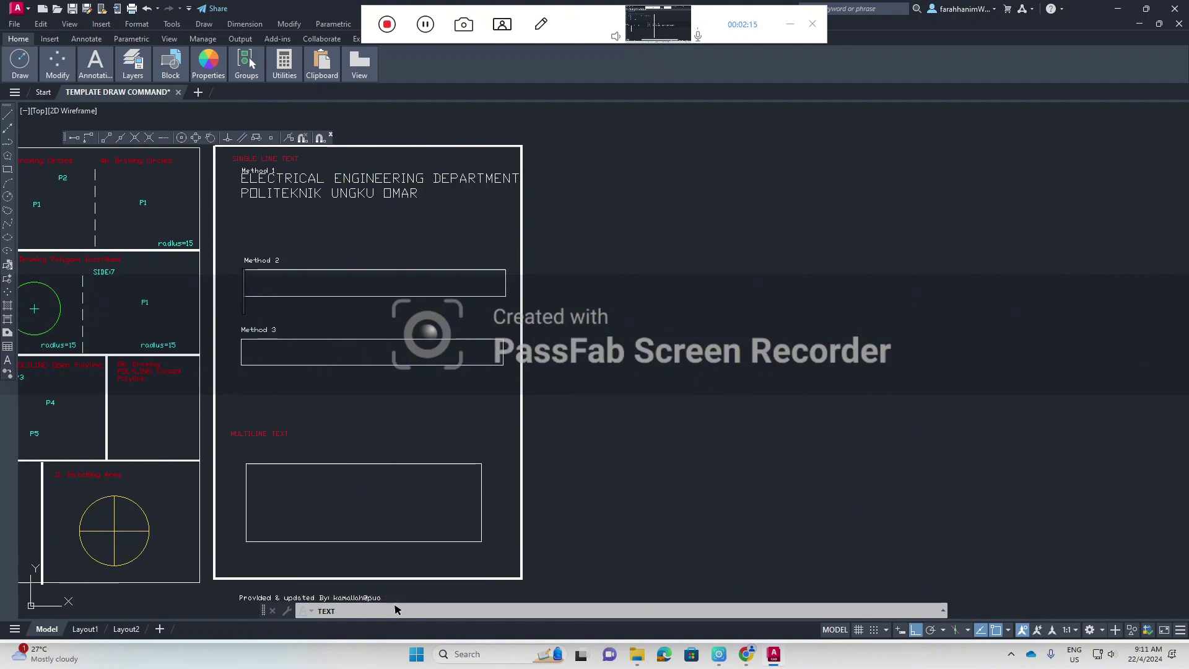
- Enter 'POLITEKNIK UNGKU OMAR' fitted across the Method 2 box and end the text command
{"action": "type", "text": "POLITEK"}
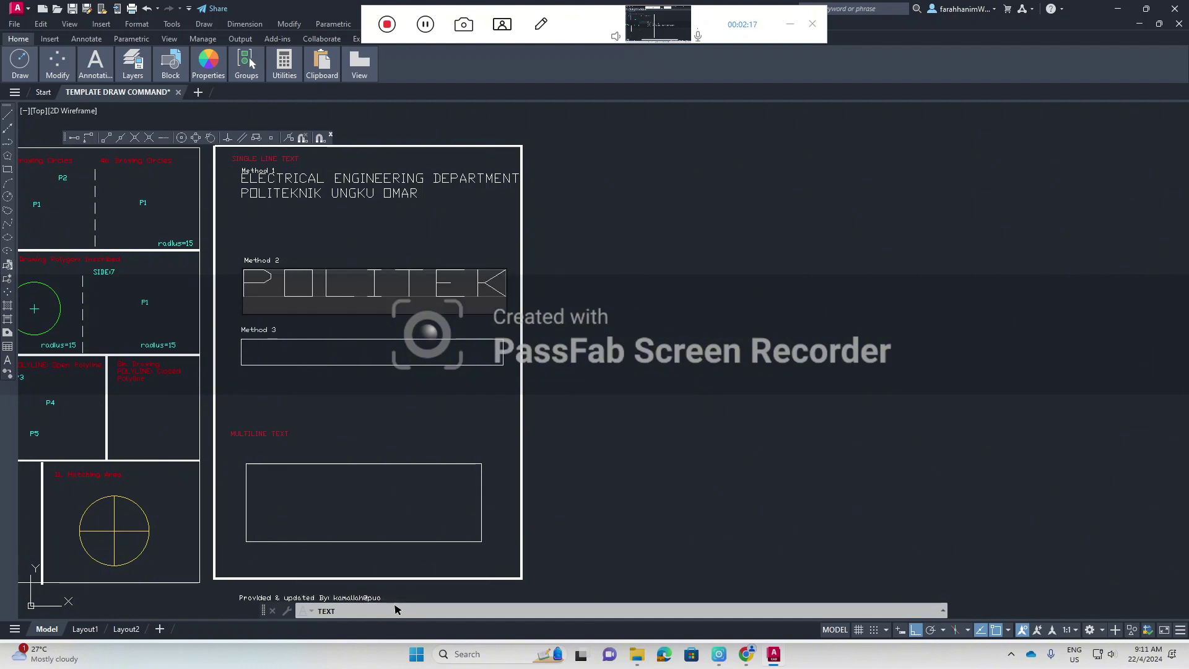
{"action": "type", "text": "NIK UNG"}
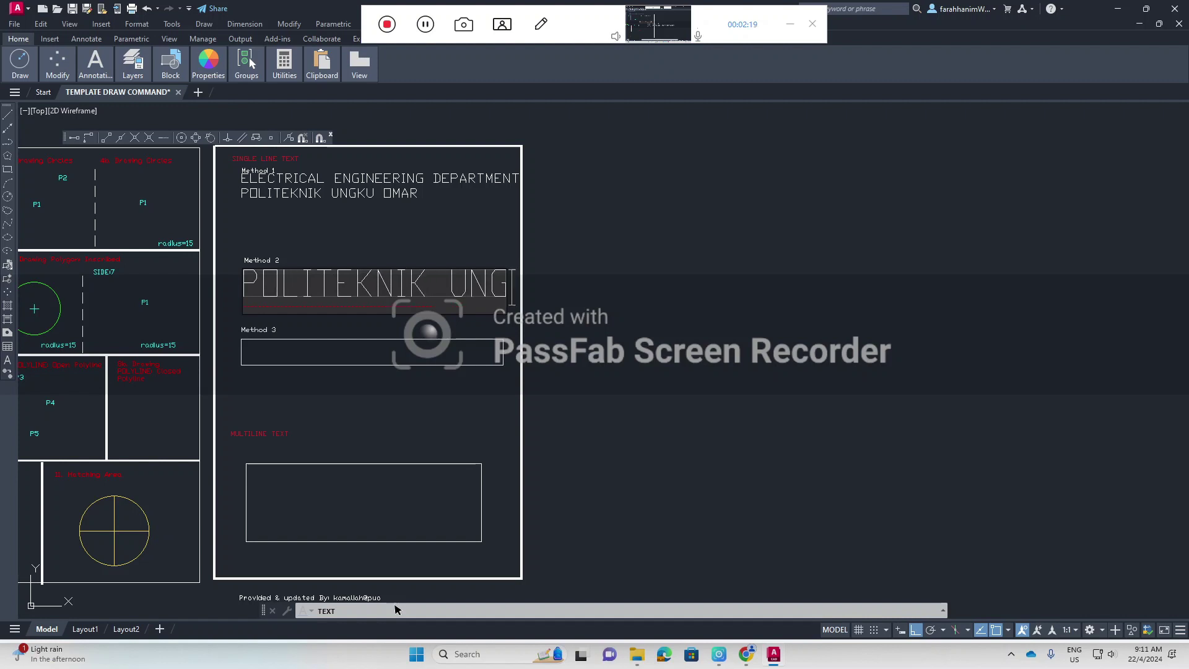
{"action": "type", "text": "KU OMA"}
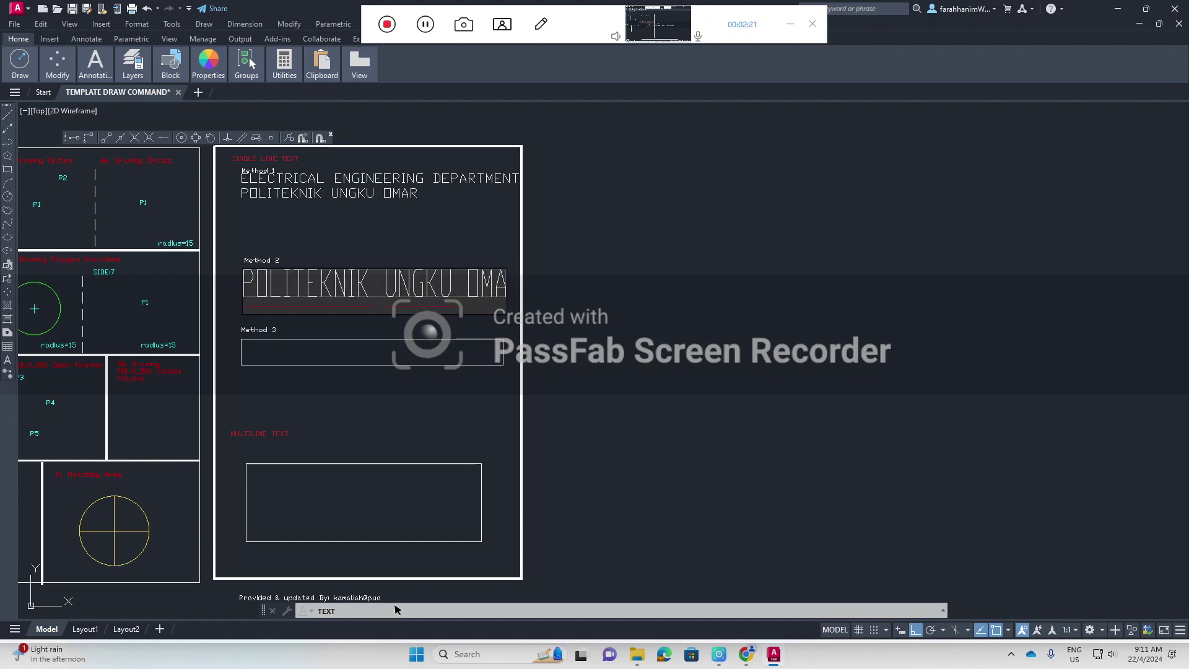
{"action": "type", "text": "R"}
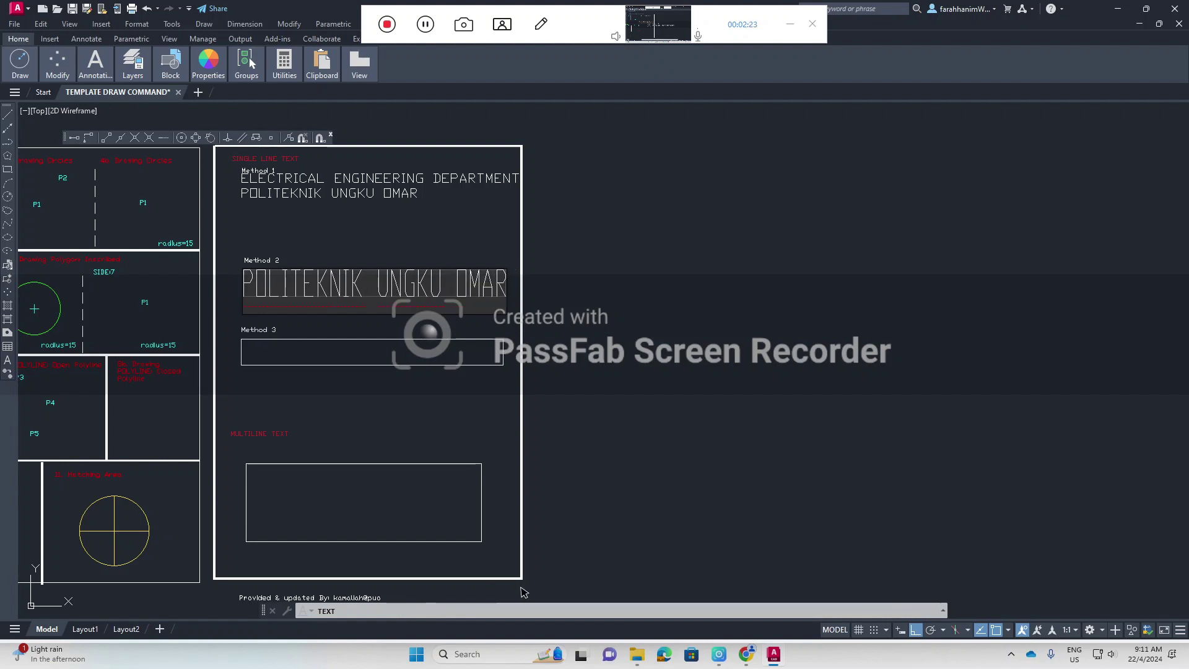
{"action": "left_click", "coordinate": [512, 406]}
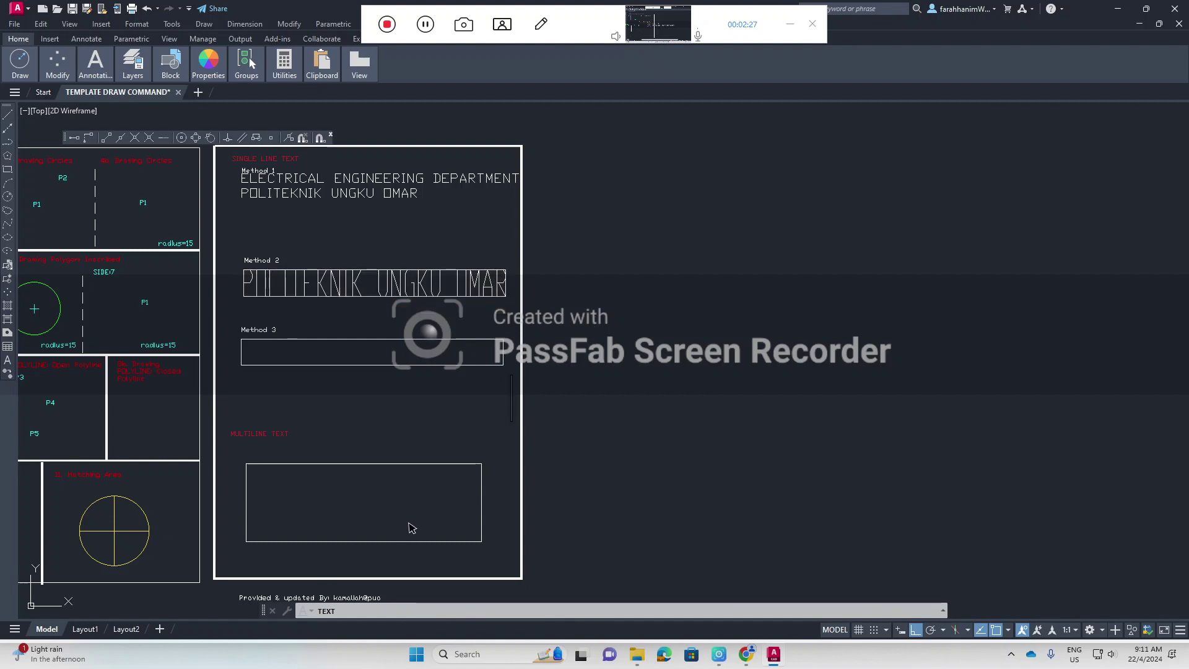
{"action": "key", "text": "Return"}
{"action": "key", "text": "Escape"}
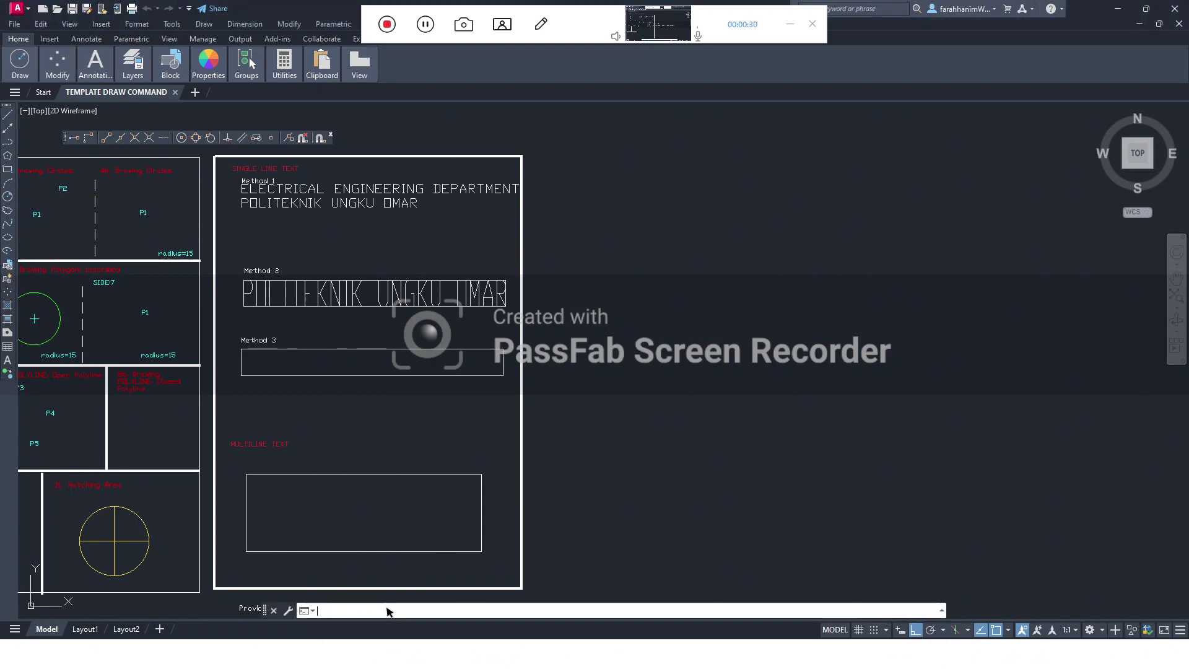
- Start another single-line TEXT command with Justify set to Fit
{"action": "left_click", "coordinate": [389, 609]}
{"action": "type", "text": "TEXT"}
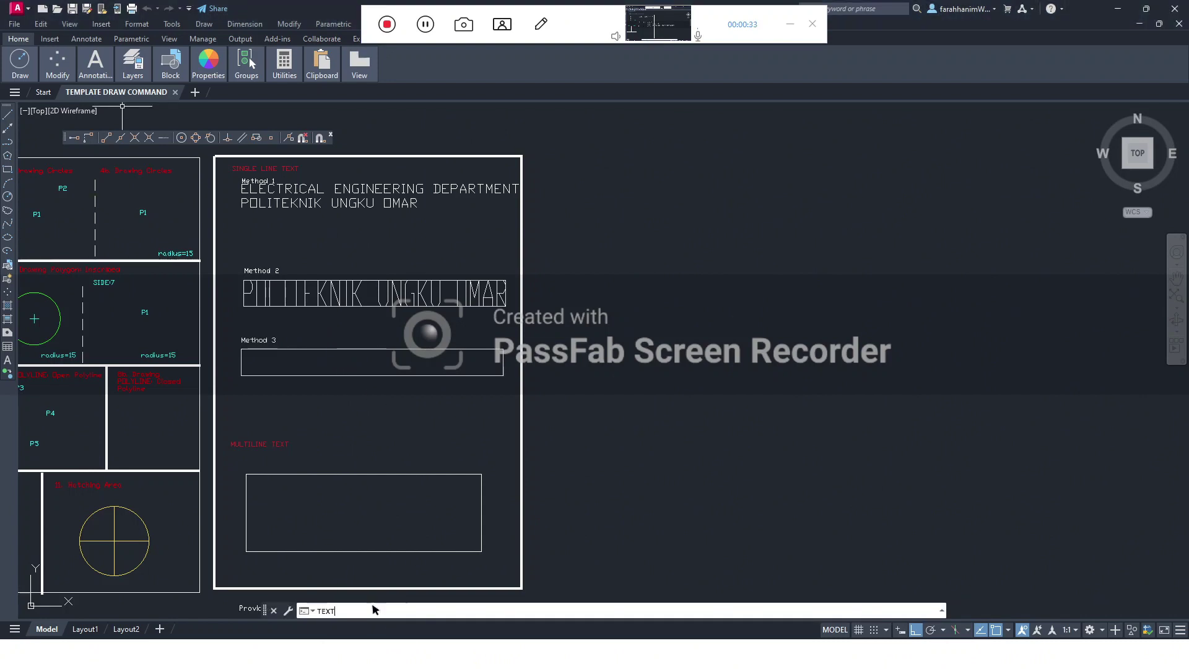
{"action": "key", "text": "Return"}
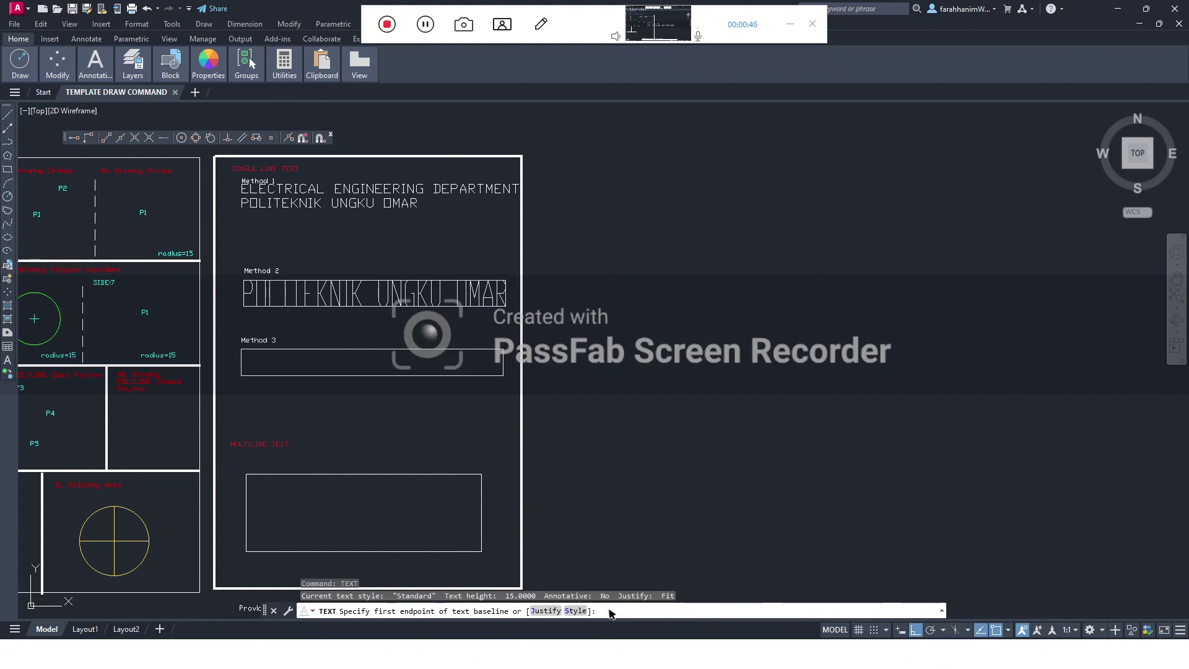
{"action": "type", "text": "J"}
{"action": "key", "text": "Return"}
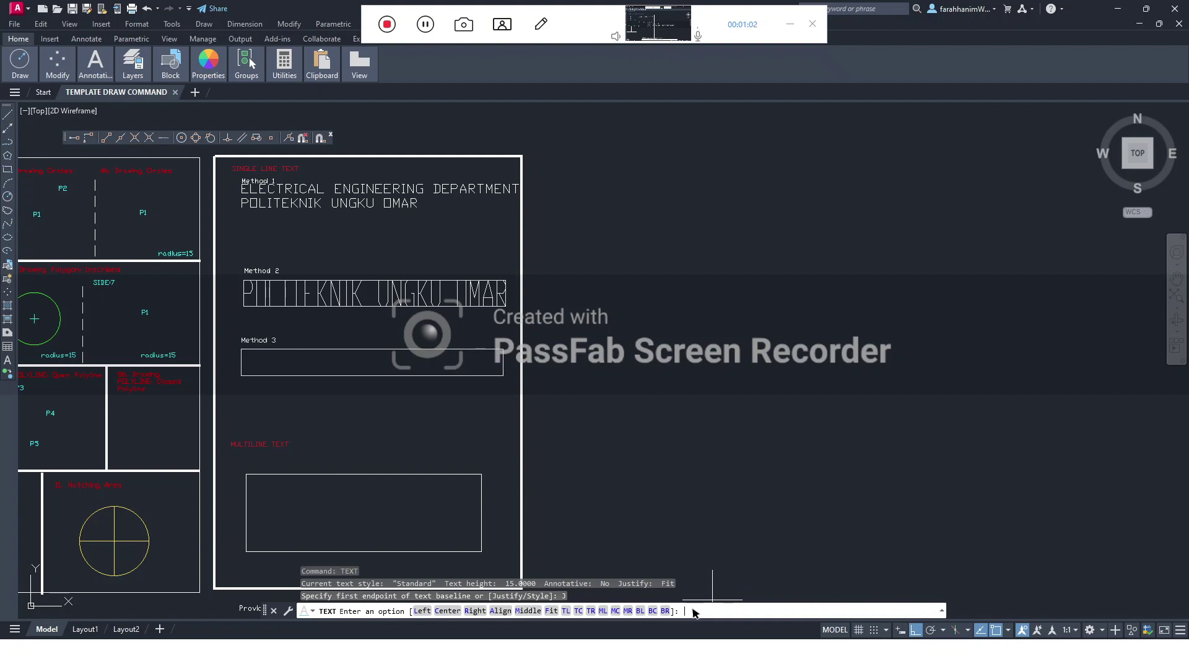
{"action": "type", "text": "F"}
{"action": "key", "text": "Return"}
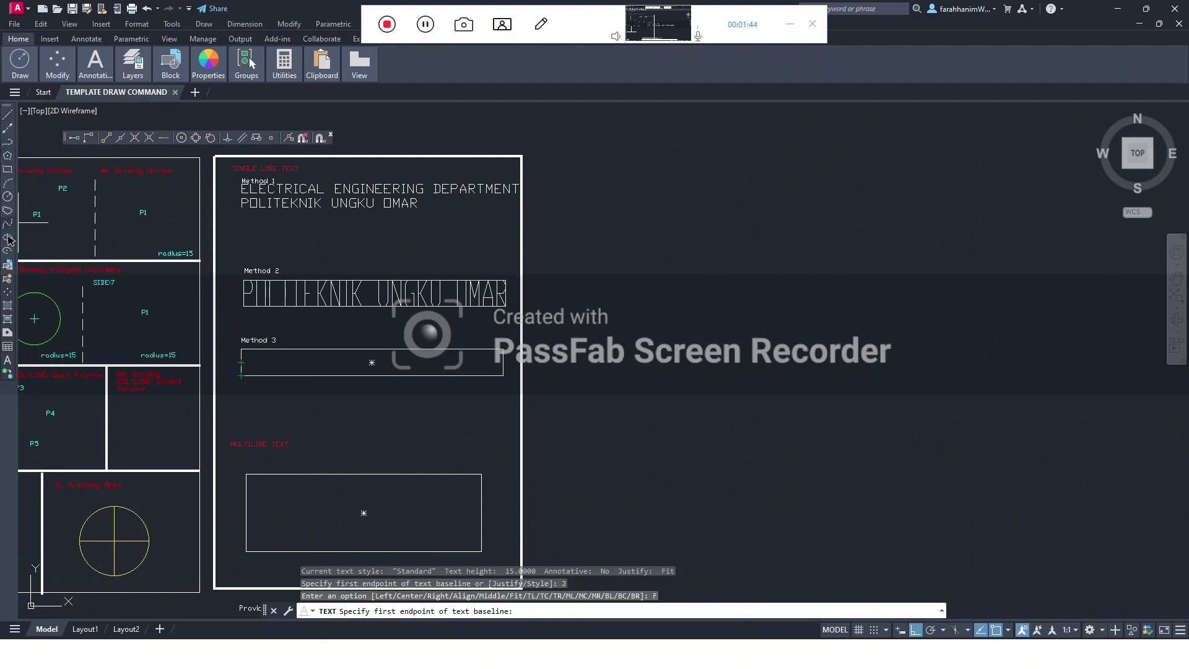
- Toggle the Object Snap toolbar off and back on to access Snap From
{"action": "right_click", "coordinate": [8, 220]}
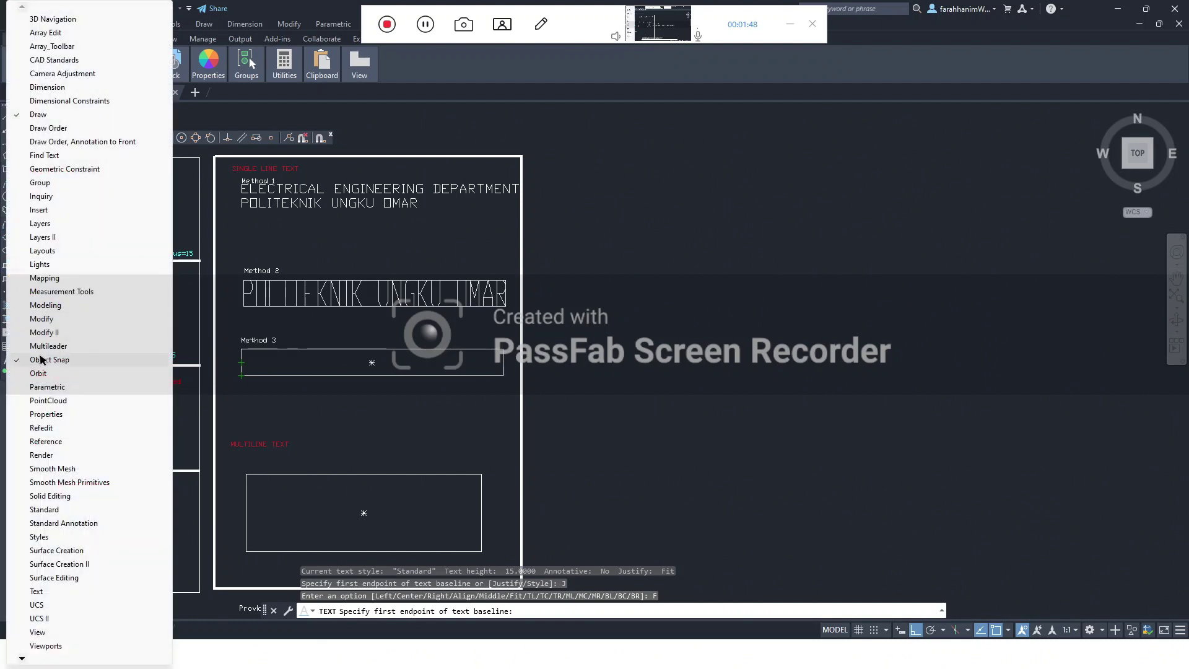
{"action": "left_click", "coordinate": [73, 361]}
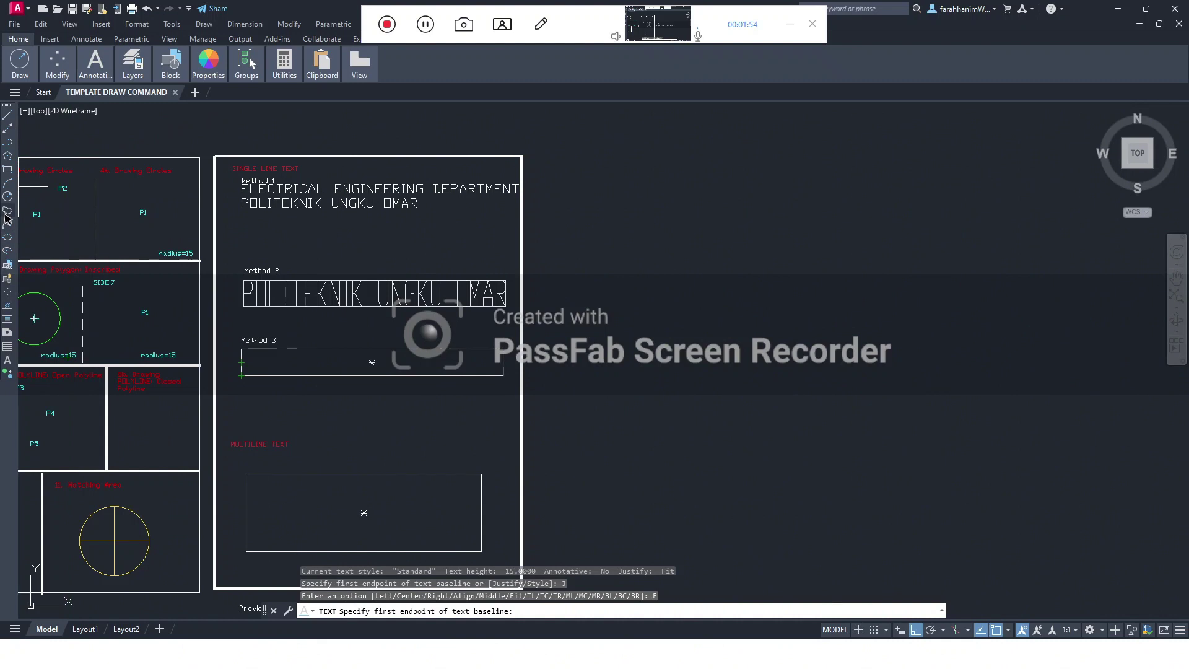
{"action": "right_click", "coordinate": [7, 223]}
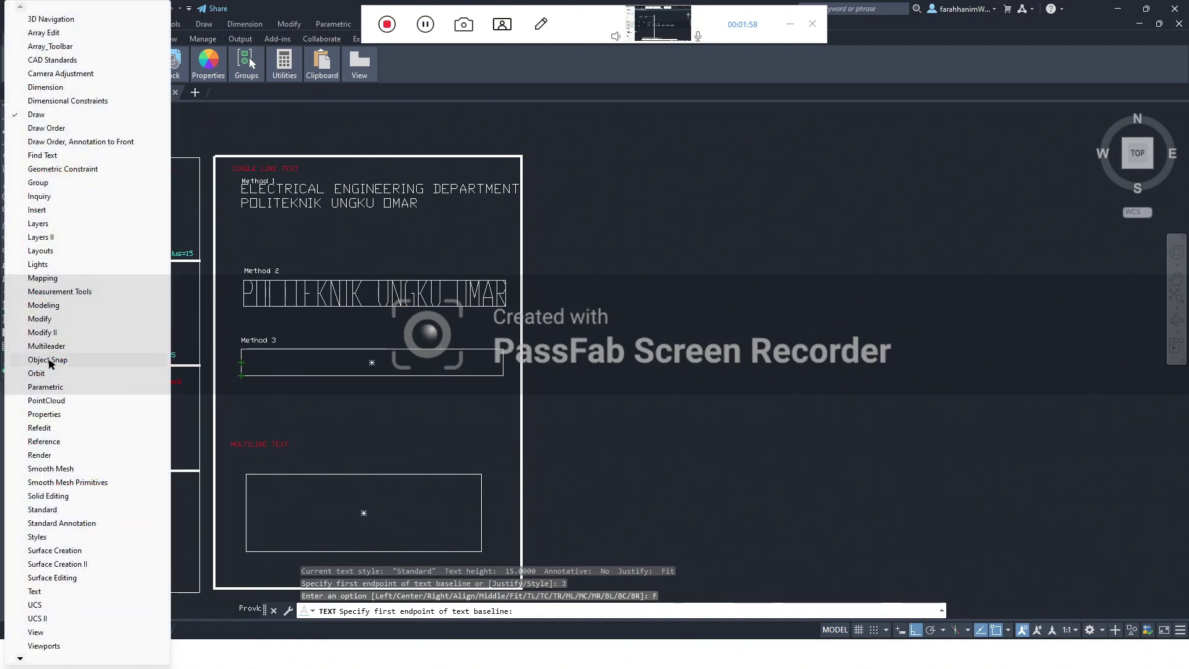
{"action": "left_click", "coordinate": [47, 359]}
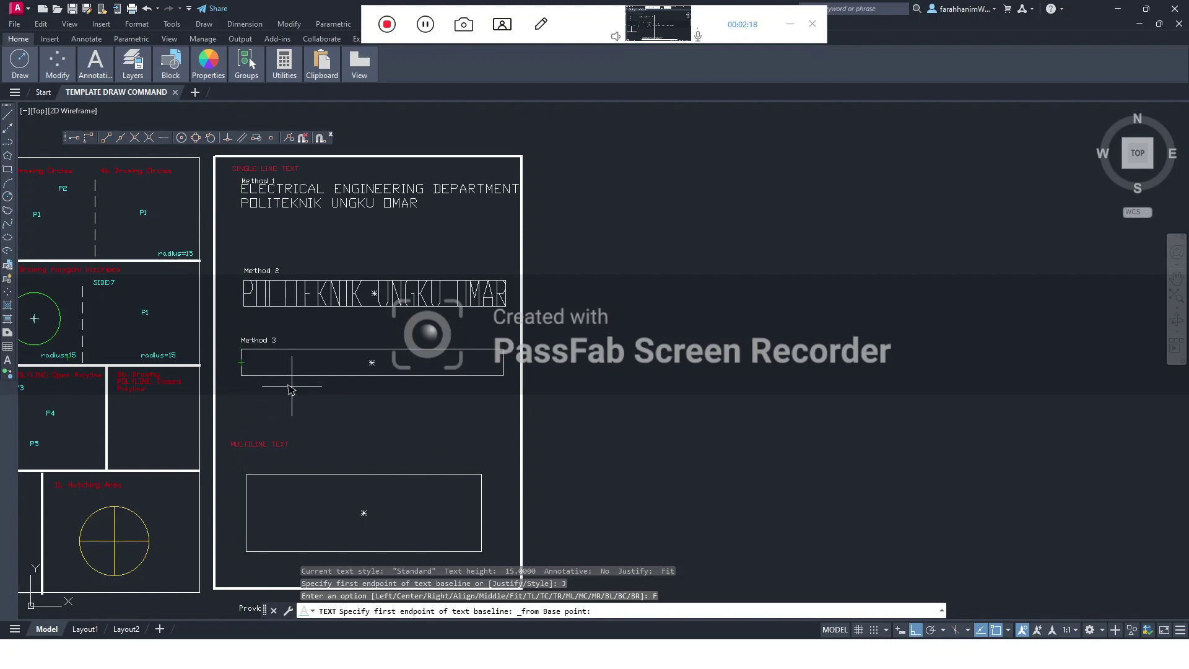
- Place the first baseline point at @5,5 from the Method 3 box's lower-left corner
{"action": "left_click", "coordinate": [242, 375]}
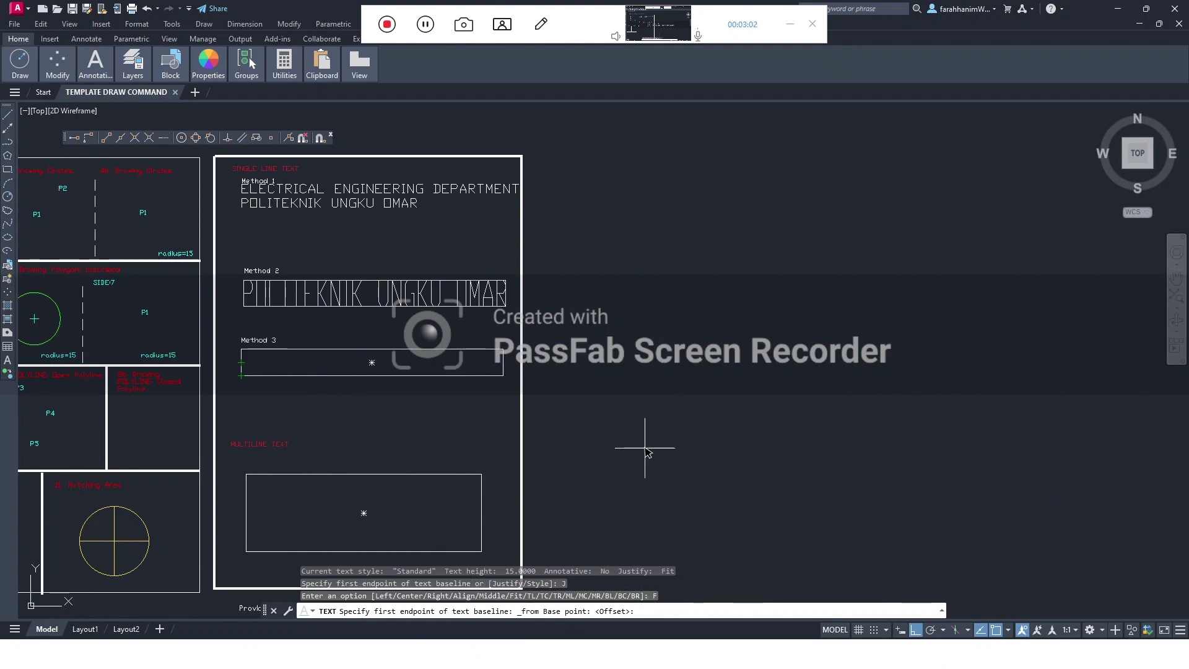
{"action": "key", "text": "F8"}
{"action": "type", "text": "@"}
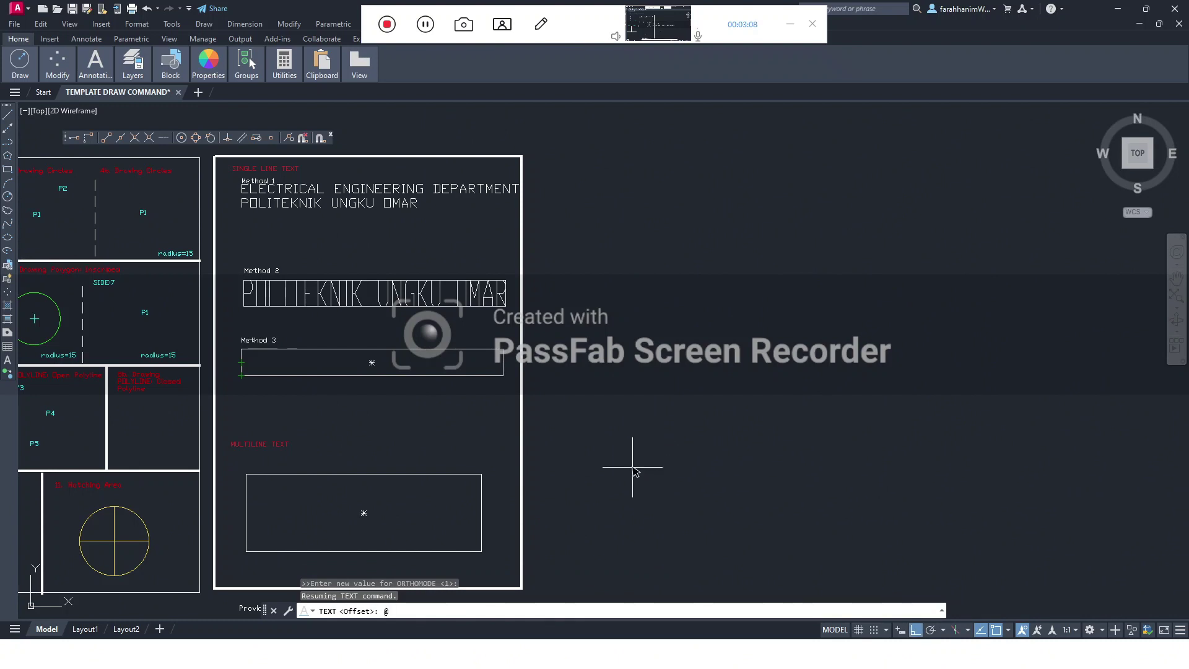
{"action": "type", "text": "5,5"}
{"action": "key", "text": "Return"}
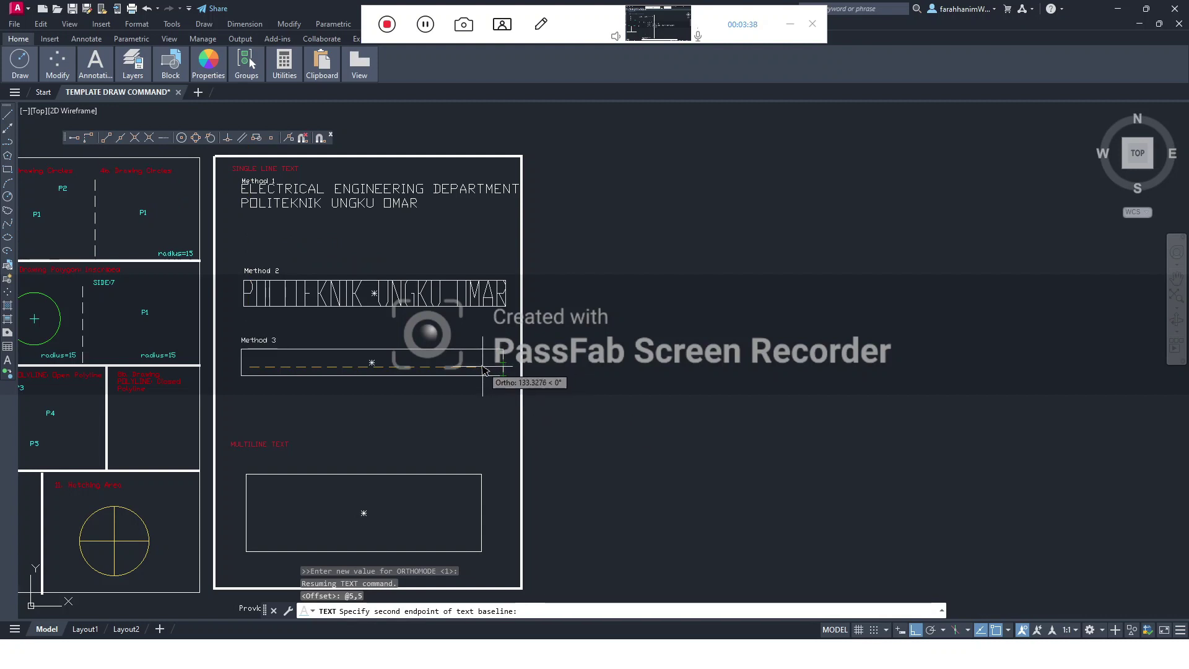
- Place the second baseline point at @-5,5 from the box's lower-right corner, with height 5
{"action": "left_click", "coordinate": [86, 139]}
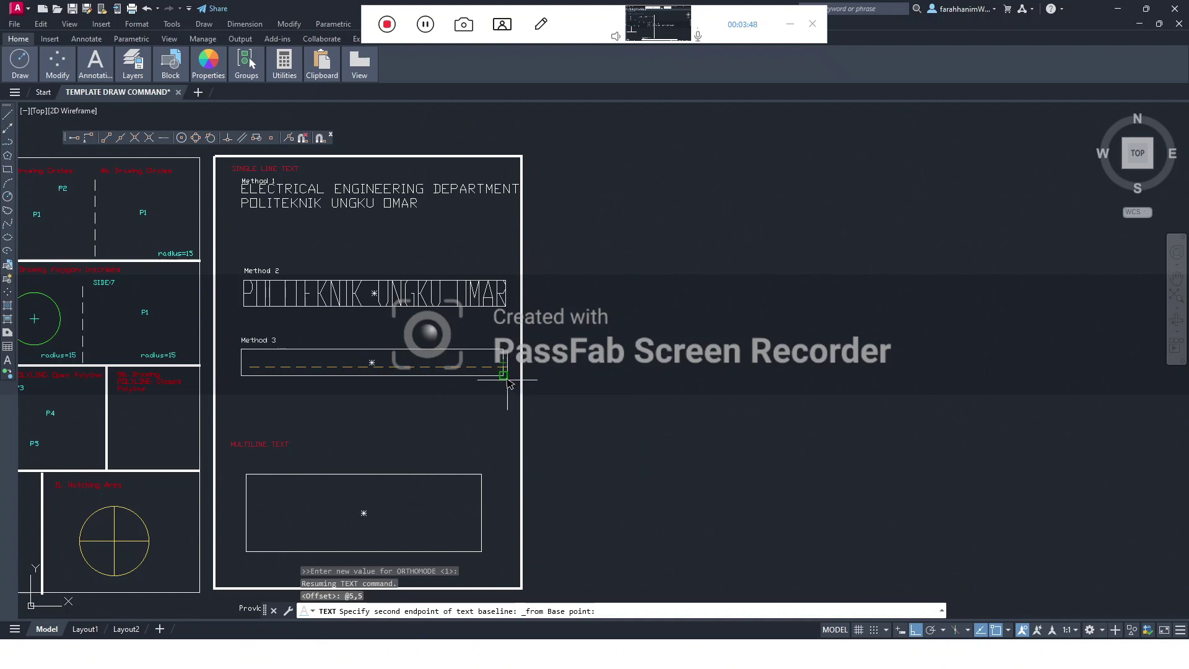
{"action": "left_click", "coordinate": [503, 375]}
{"action": "type", "text": "@"}
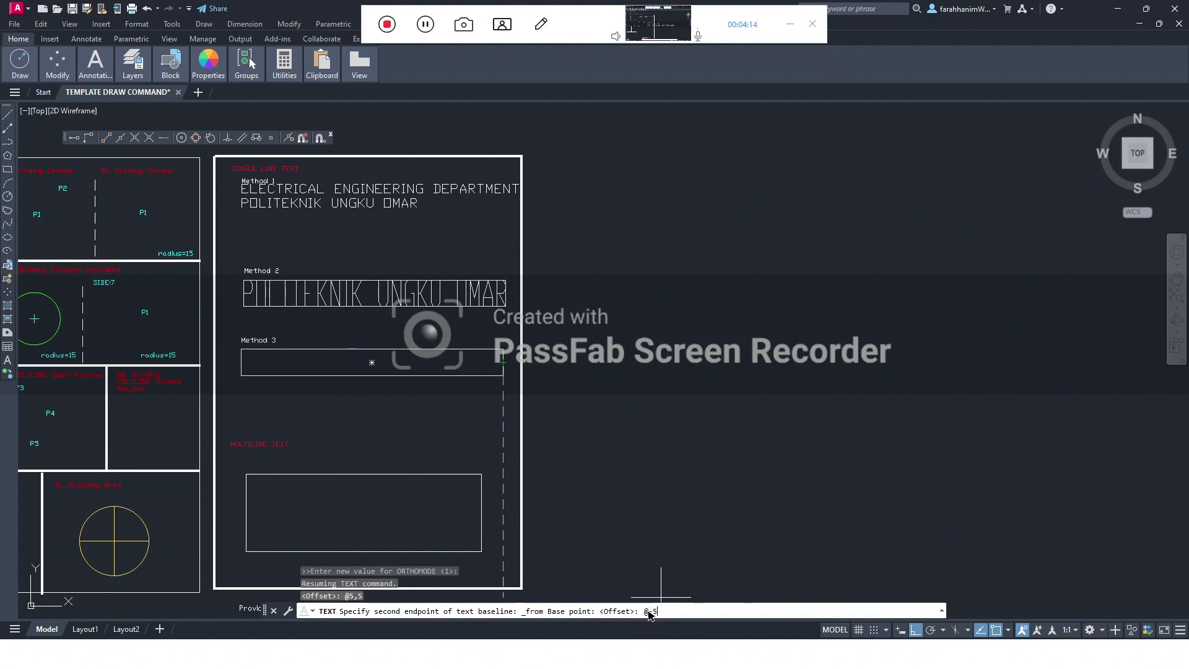
{"action": "type", "text": ",5"}
{"action": "key", "text": "Return"}
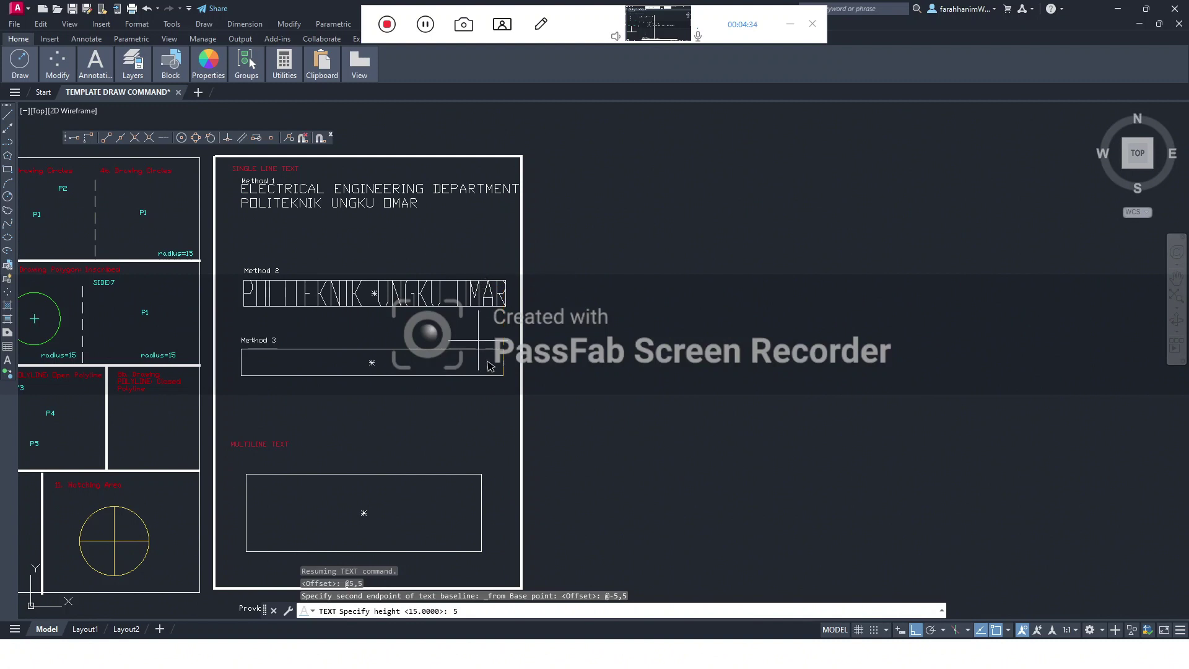
{"action": "type", "text": "5"}
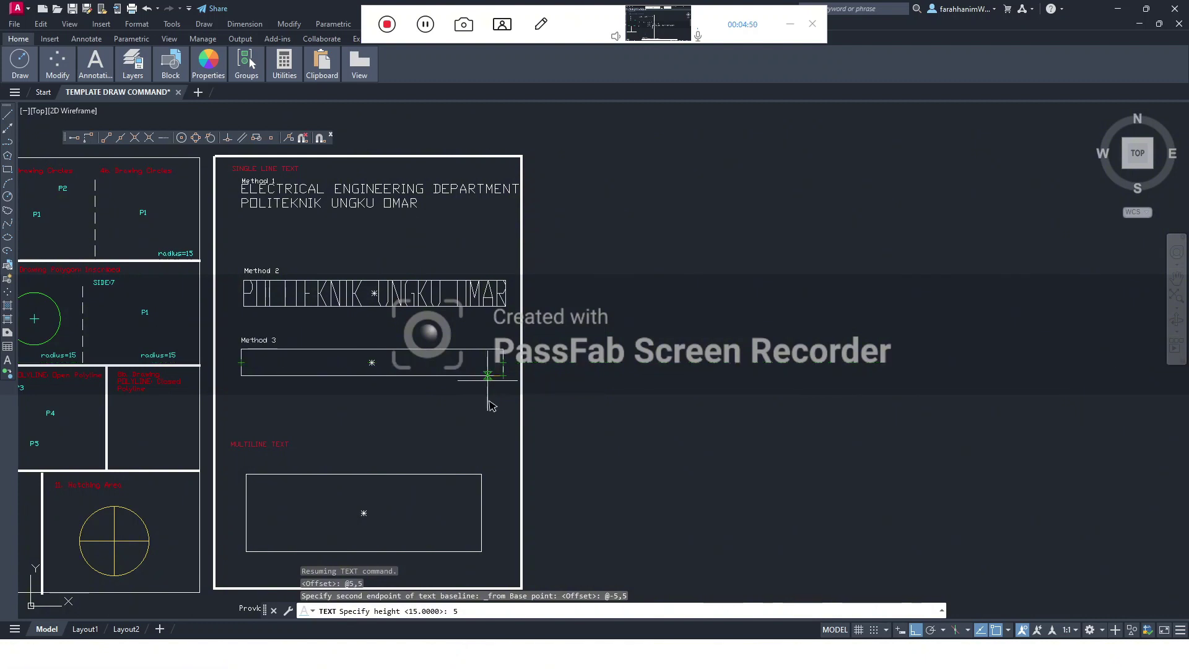
- Enter 'POLITEKNIK UNGKU OMAR, IPOH' at height 5 inside the Method 3 box
{"action": "key", "text": "Return"}
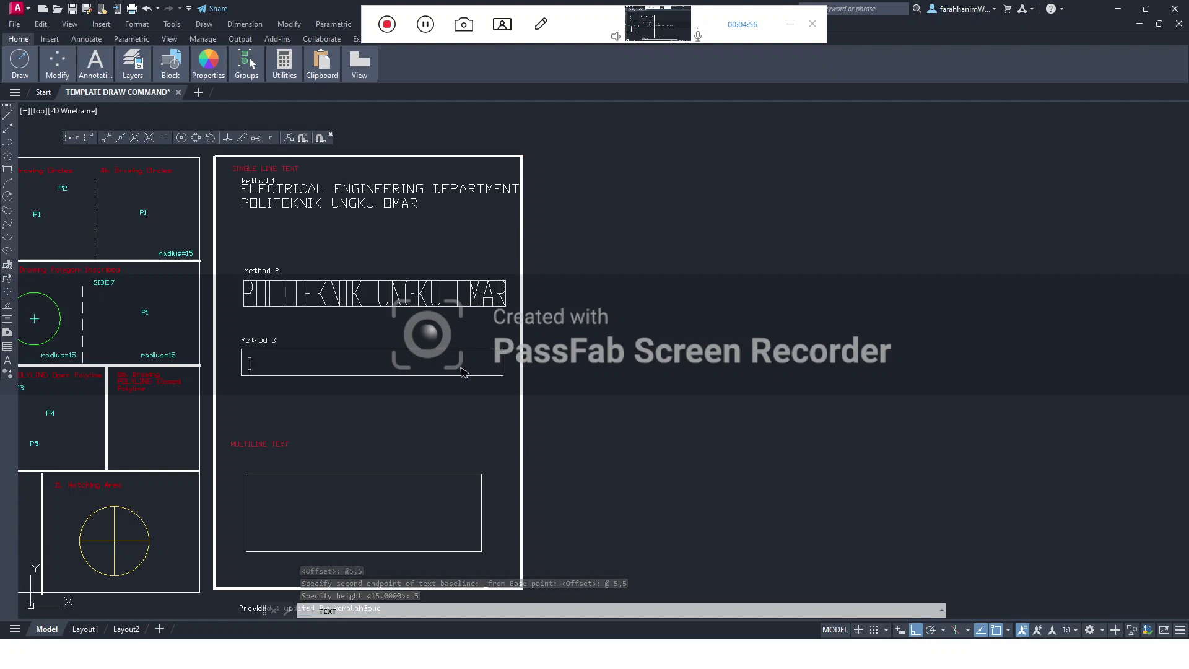
{"action": "type", "text": "POLITE"}
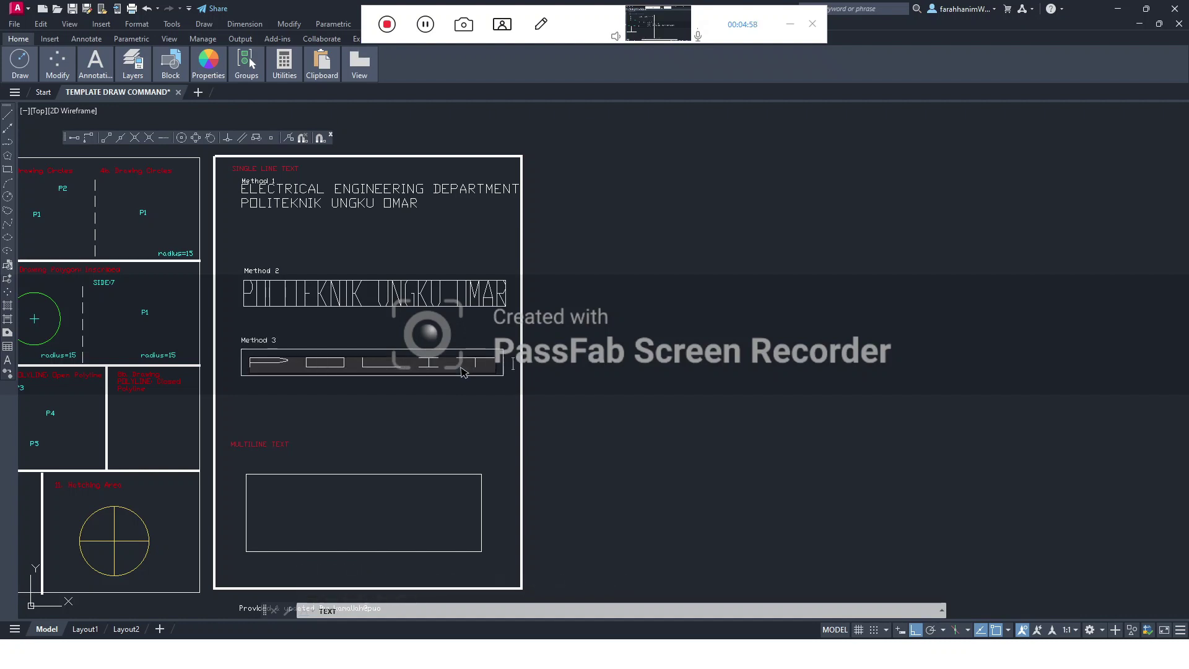
{"action": "type", "text": "KNIK "}
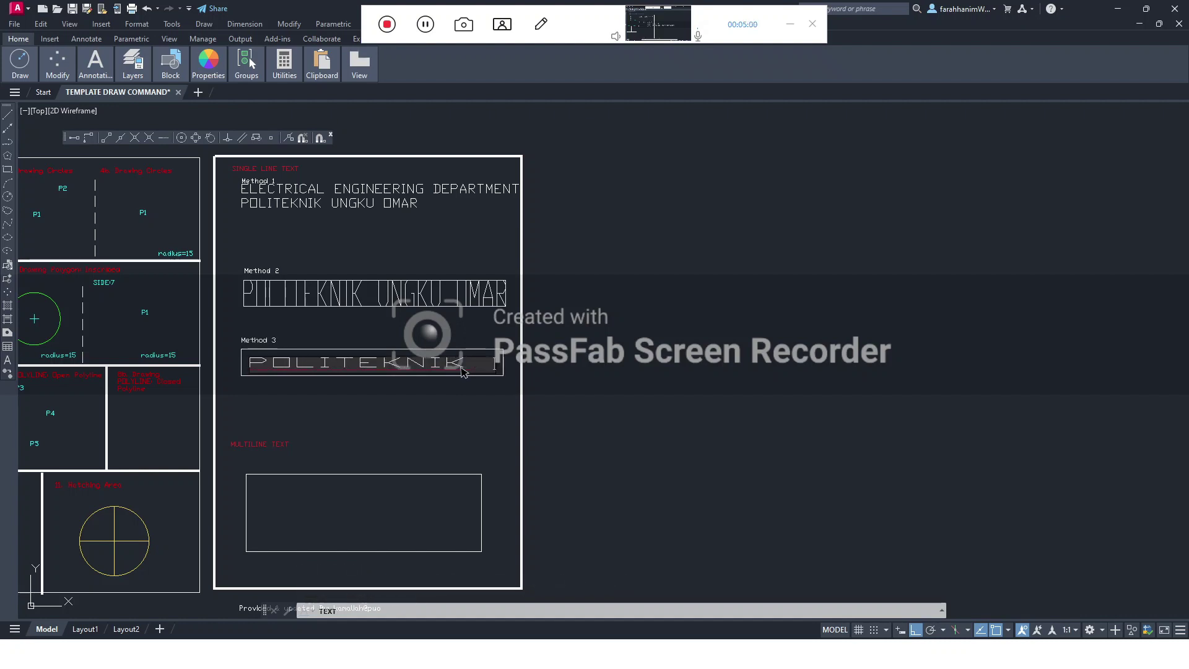
{"action": "type", "text": "UNGKU OM"}
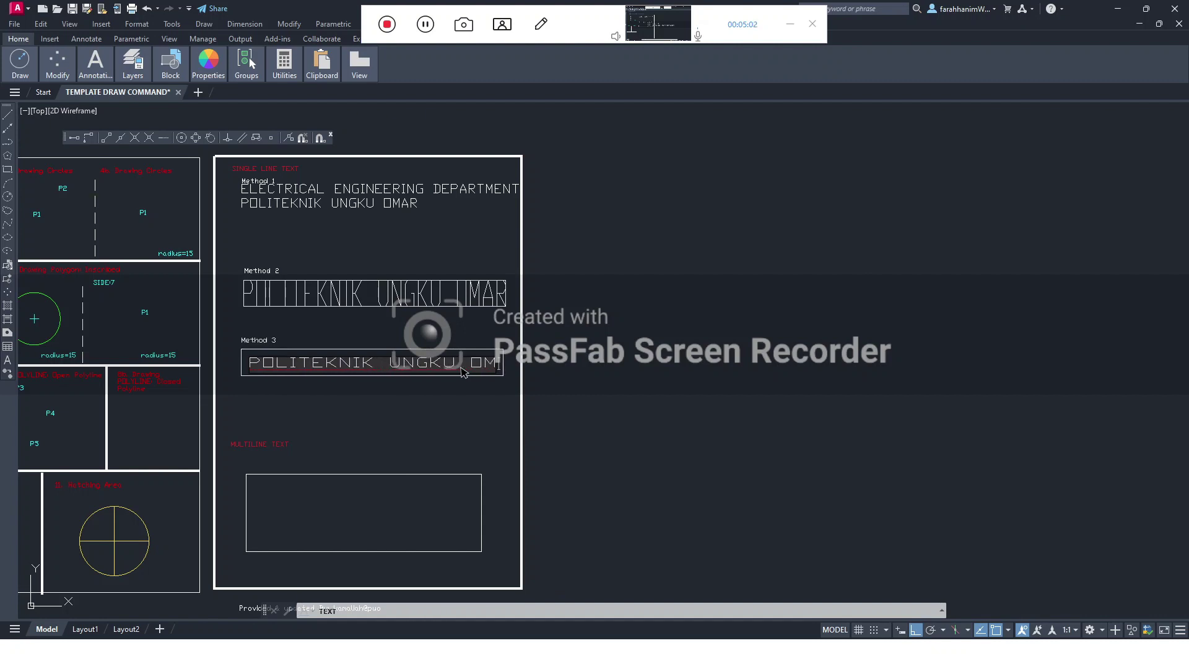
{"action": "type", "text": "AR"}
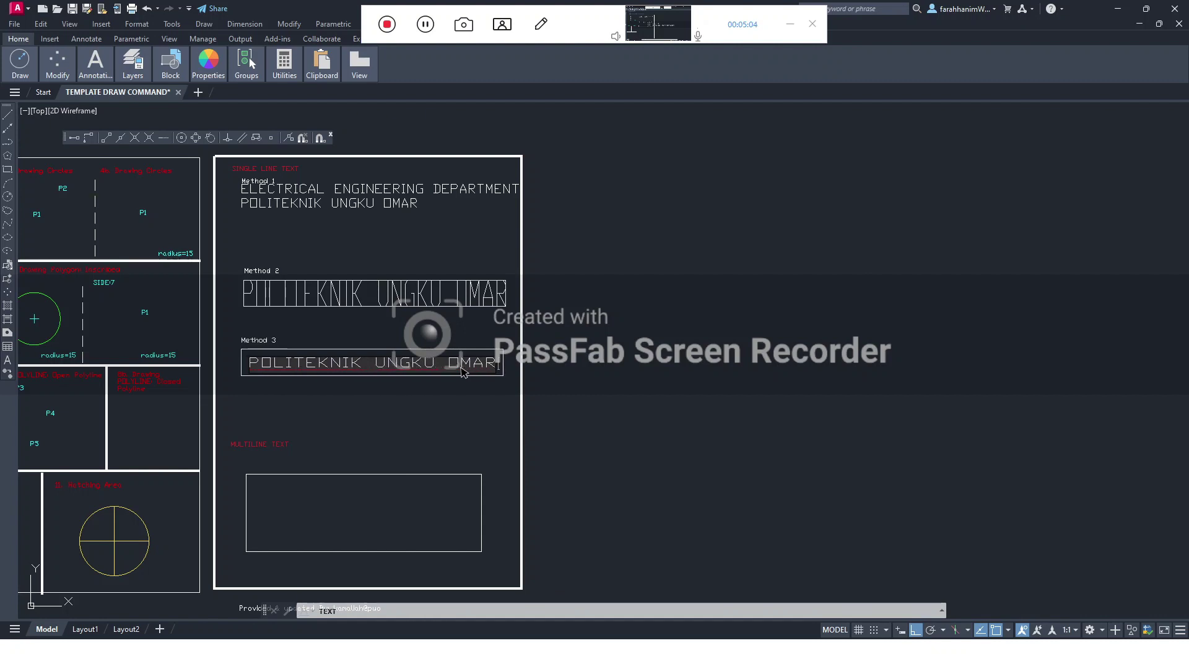
{"action": "type", "text": ","}
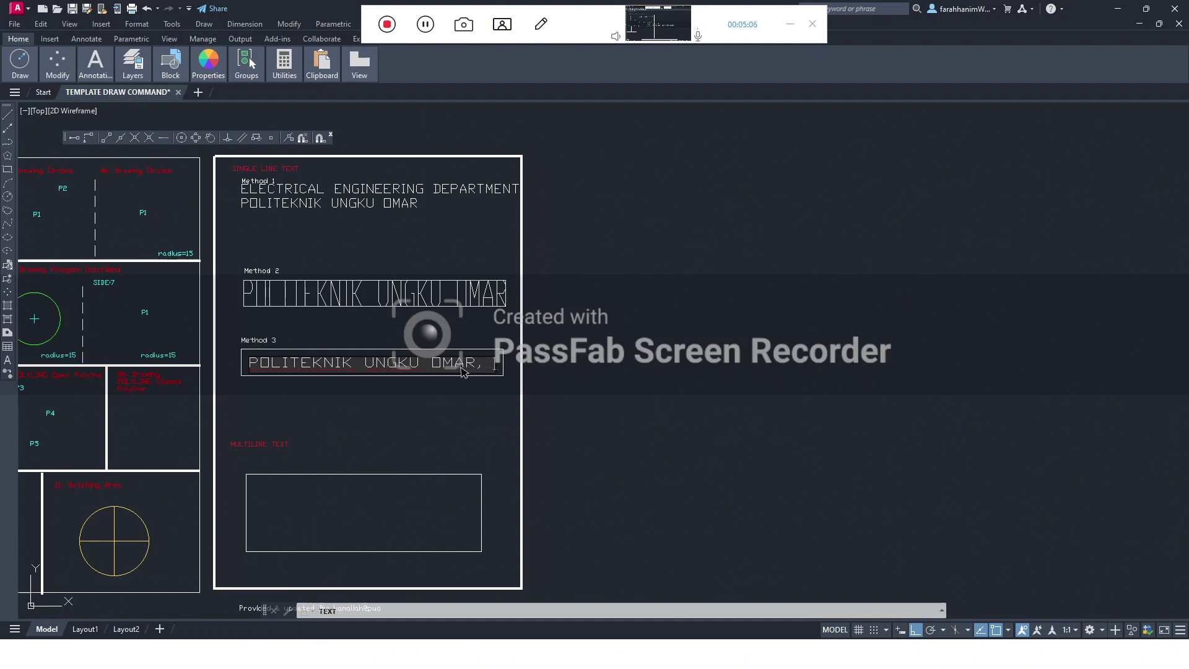
{"action": "type", "text": " IPOH"}
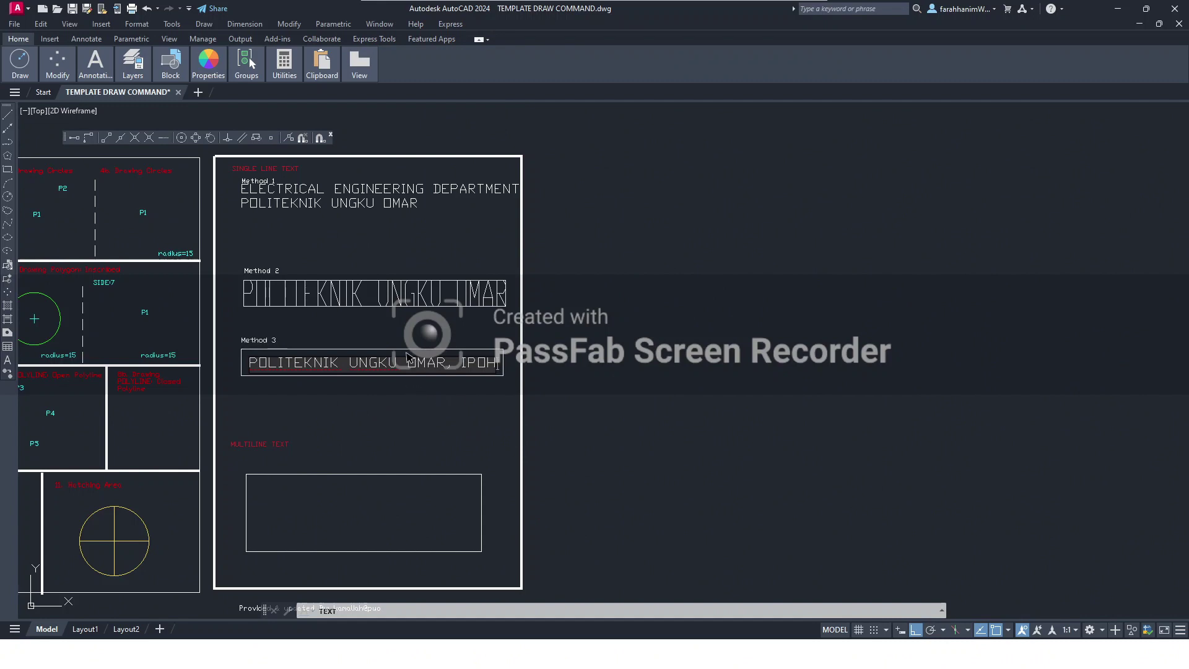
{"action": "left_click", "coordinate": [465, 409]}
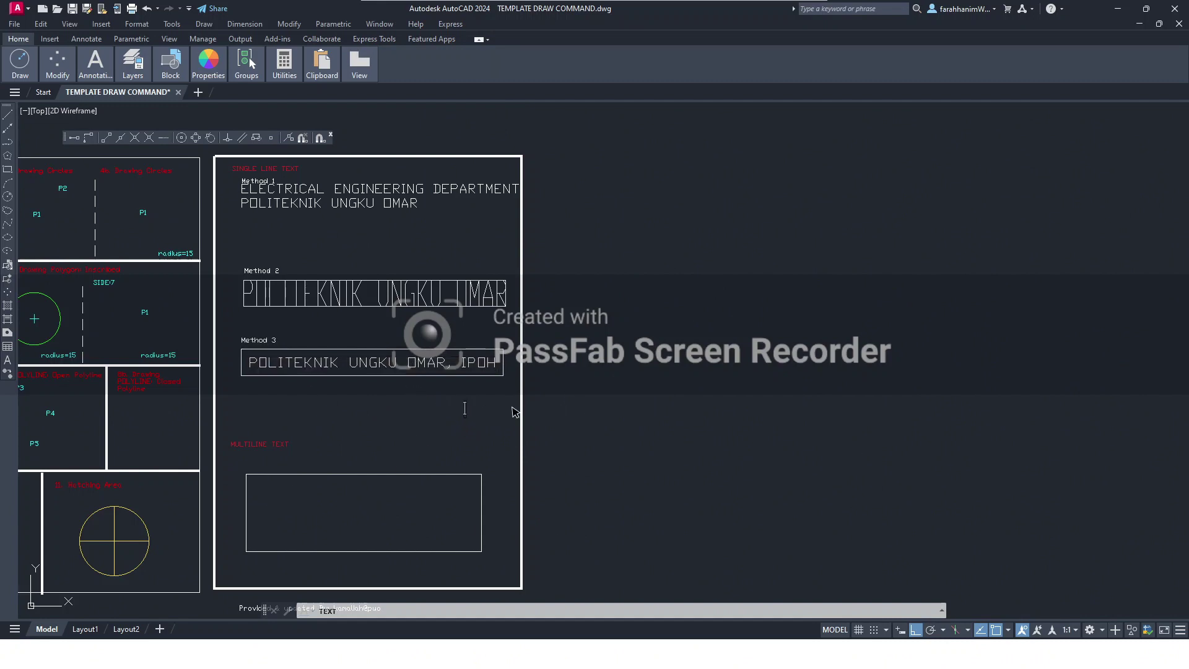
{"action": "key", "text": "Escape"}
{"action": "key", "text": "Escape"}
{"action": "key", "text": "Escape"}
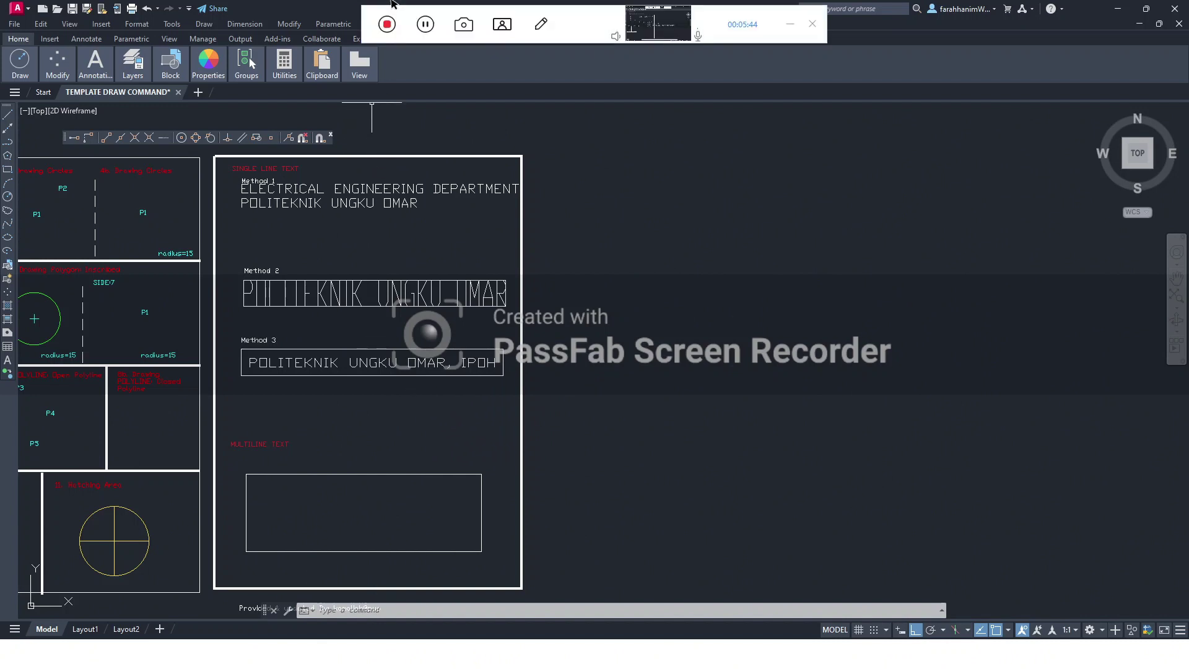
{"action": "left_click", "coordinate": [388, 23]}
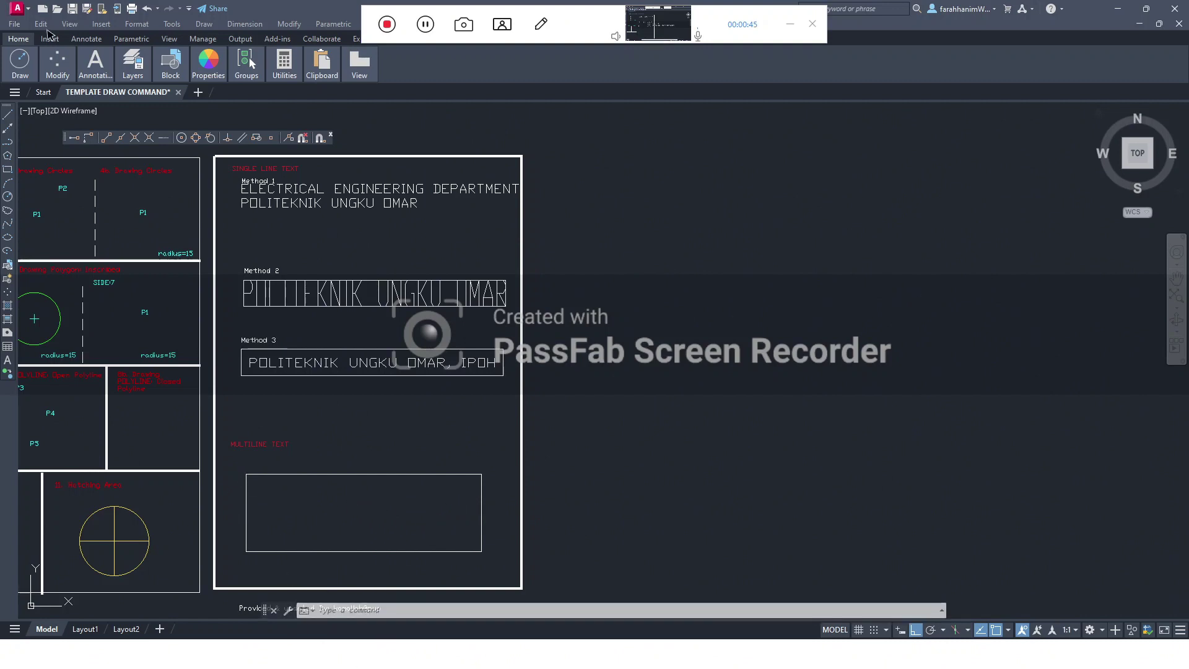
{"action": "left_click", "coordinate": [94, 68]}
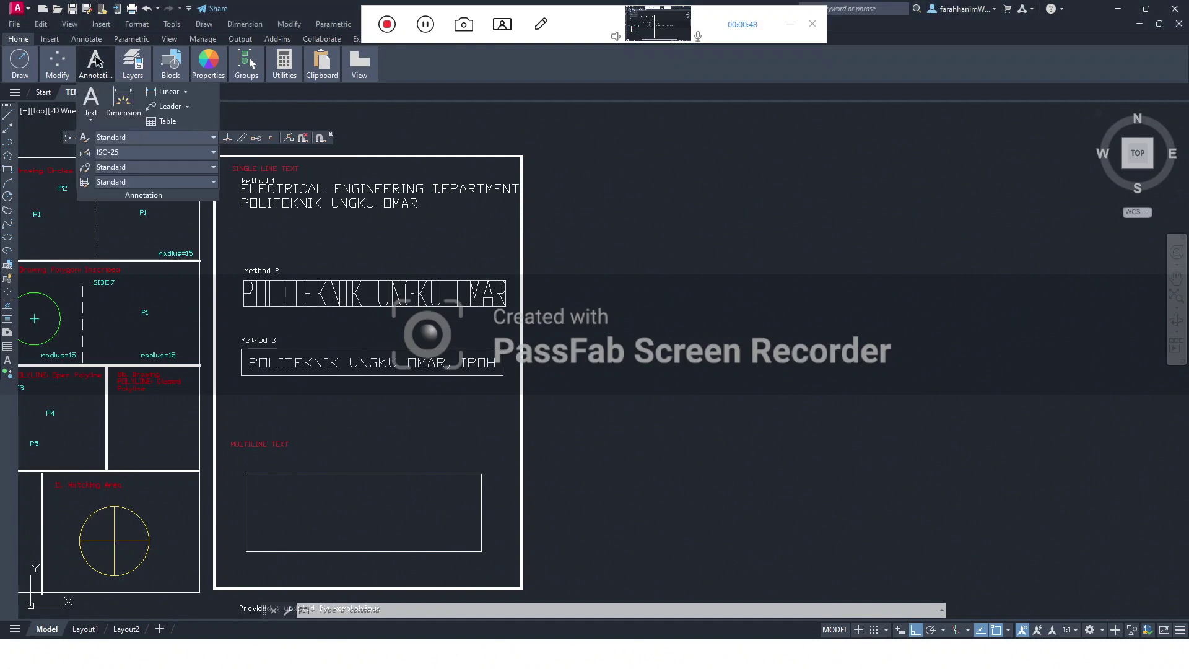
{"action": "left_click", "coordinate": [92, 120]}
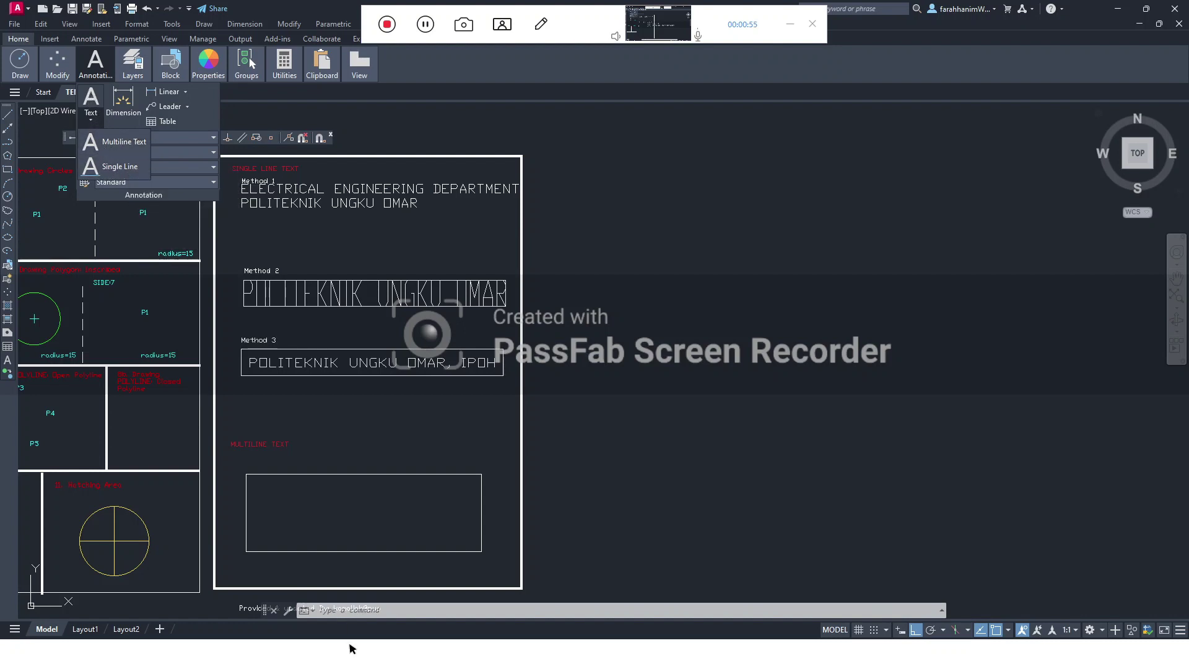
{"action": "left_click", "coordinate": [351, 610]}
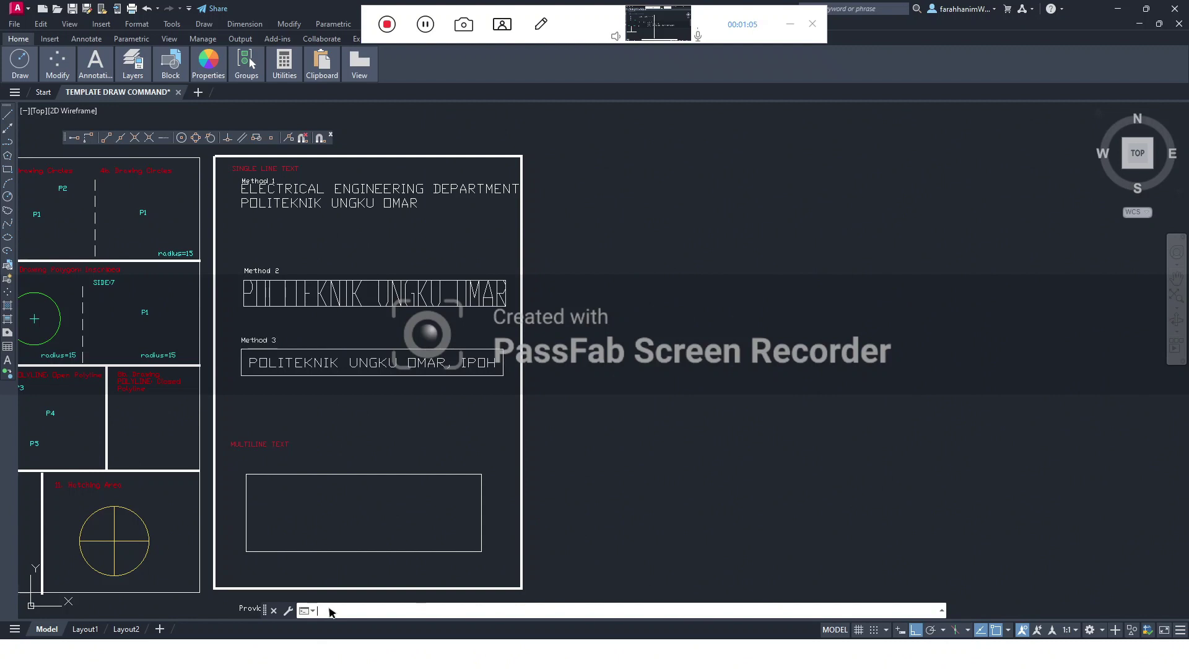
- Draw an MTEXT area from the Multiline Text box's top-left to bottom-right corner
{"action": "type", "text": "MTEXT"}
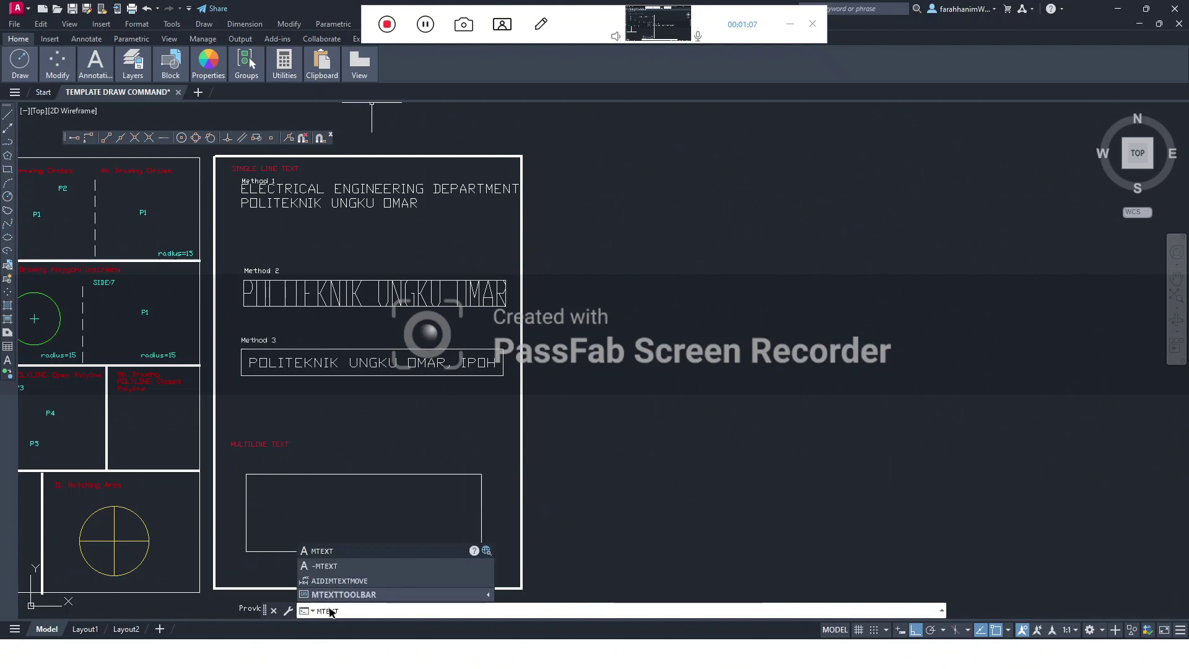
{"action": "key", "text": "Return"}
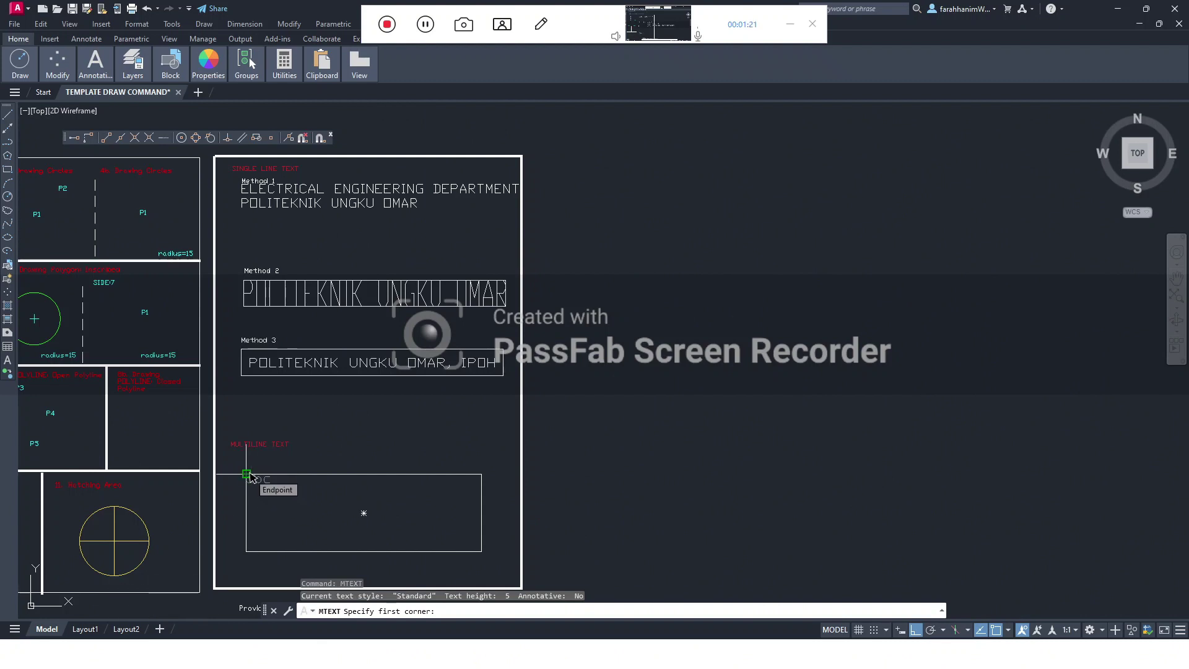
{"action": "left_click", "coordinate": [249, 475]}
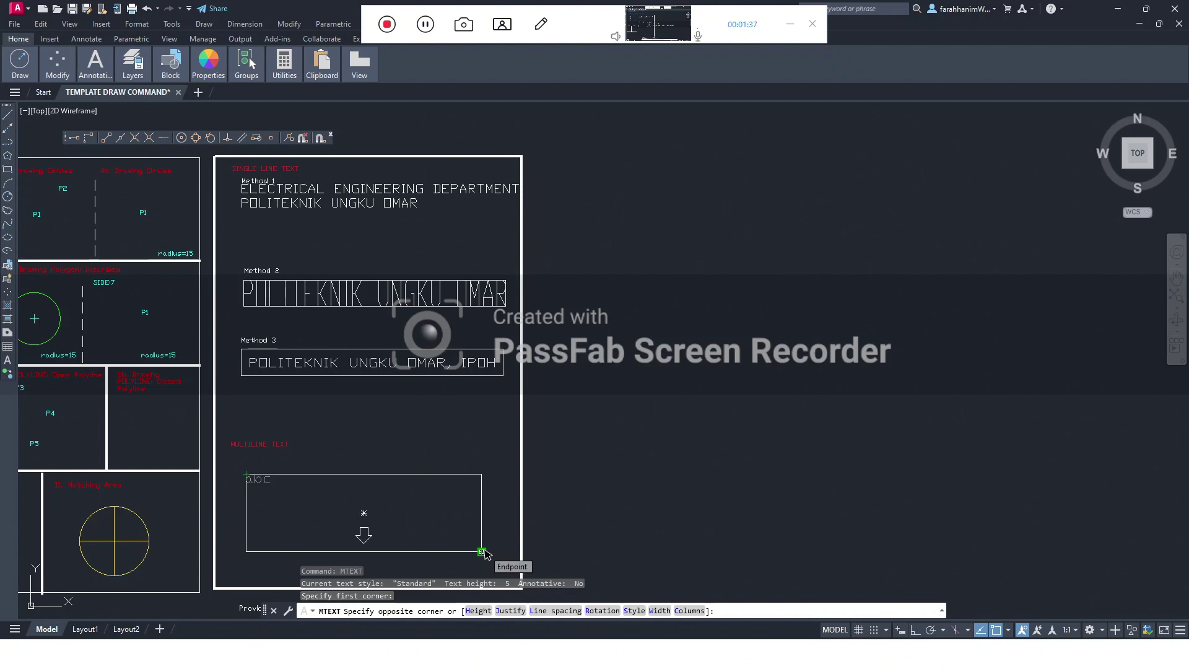
{"action": "left_click", "coordinate": [482, 551]}
{"action": "type", "text": "FARAH"}
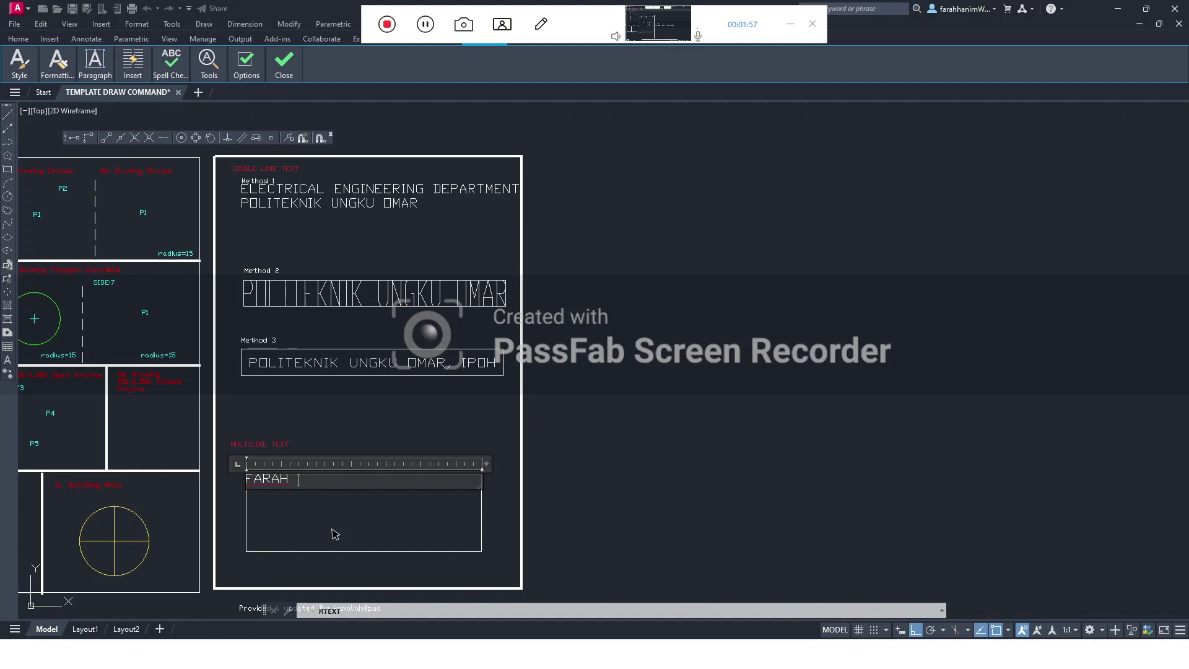
- Enter the student's full name in the multiline text, with their ID number on the next line
{"action": "type", "text": "HAN"}
{"action": "type", "text": "MOH"}
{"action": "type", "text": "UZI"}
{"action": "type", "text": "AD"}
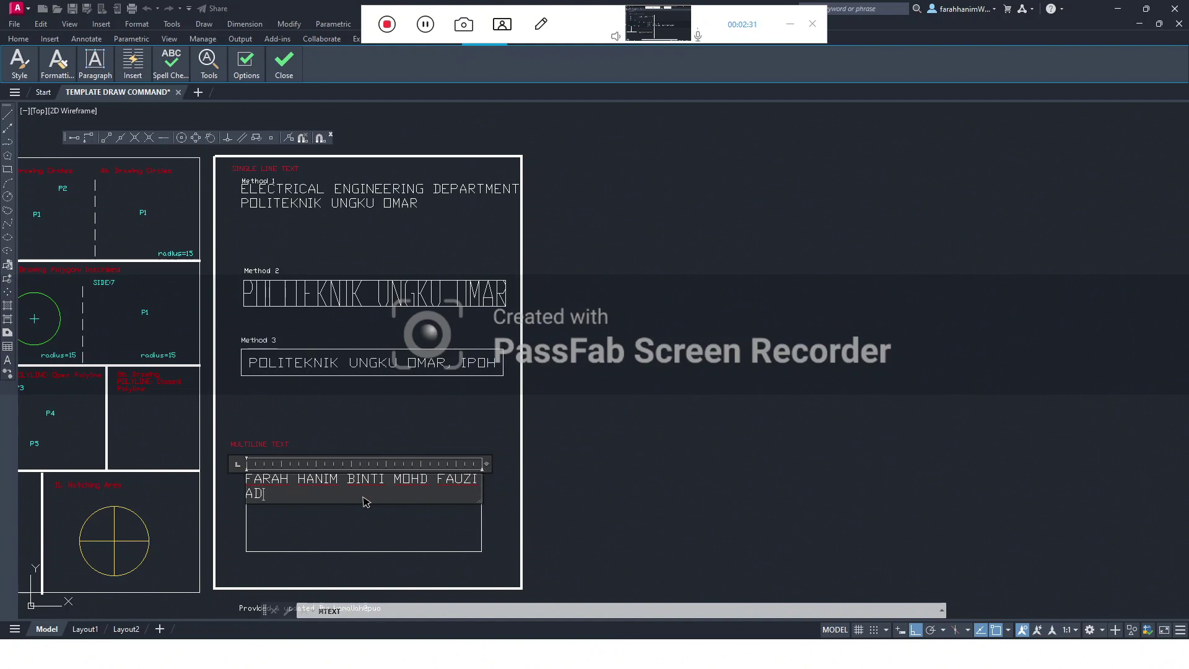
{"action": "type", "text": "234"}
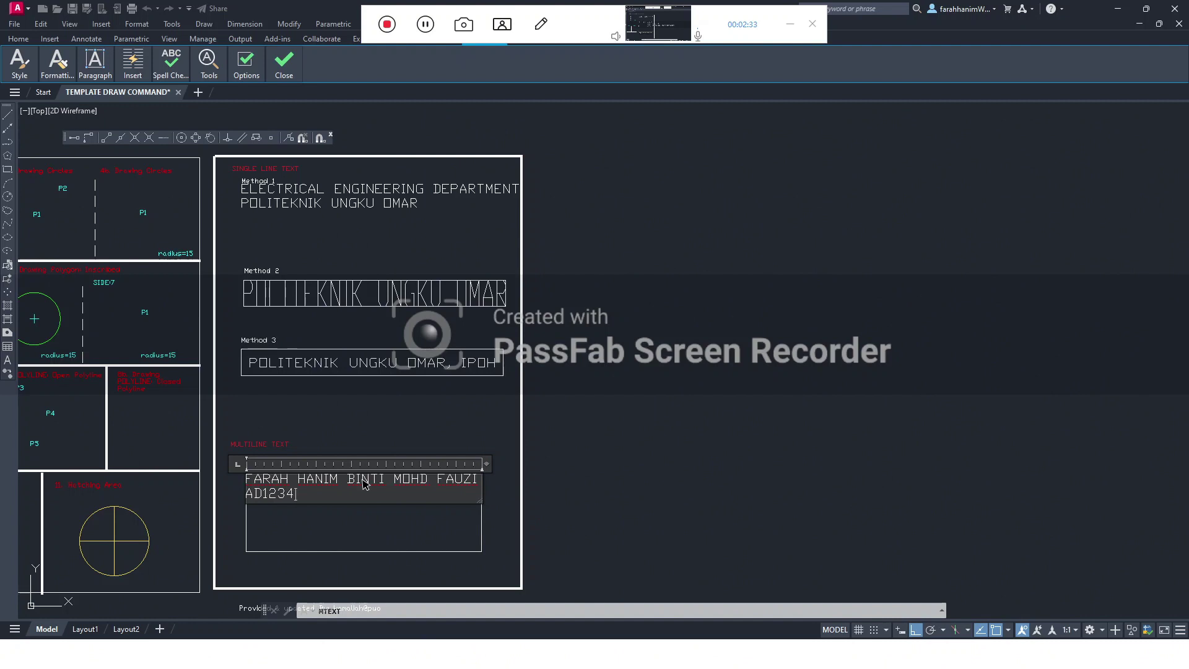